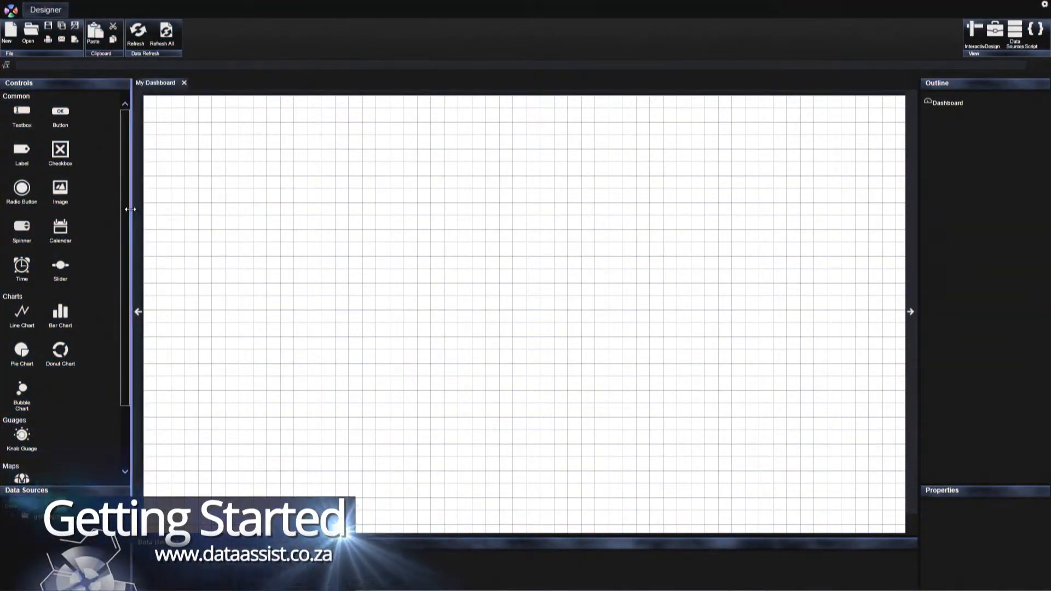
Place a Smart Report in the upper part of the dashboard and stretch it across most of the canvas width.
left_click_drag(131, 209, 147, 208)
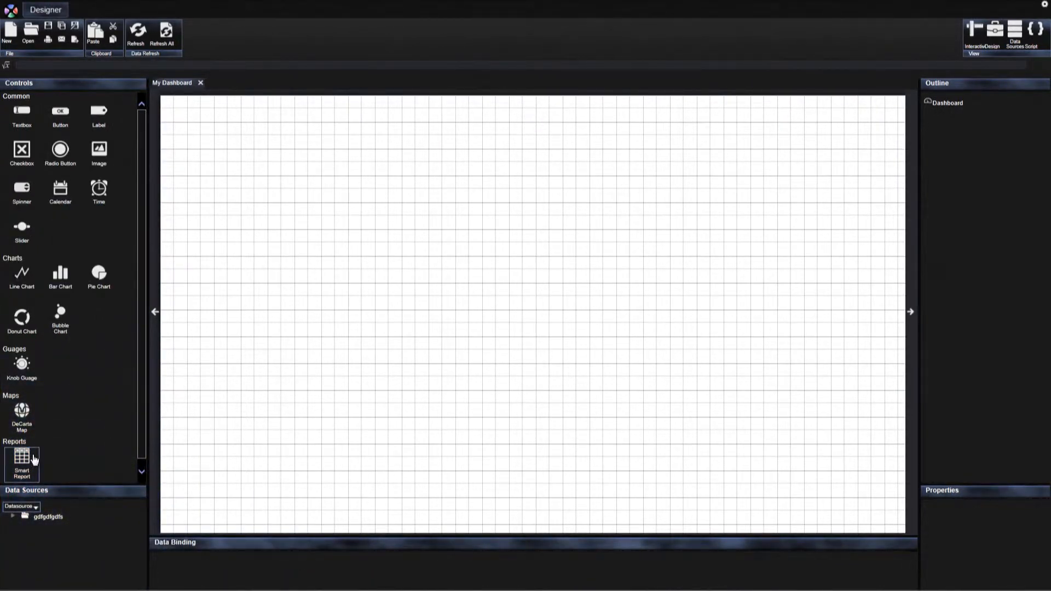
left_click_drag(34, 460, 181, 127)
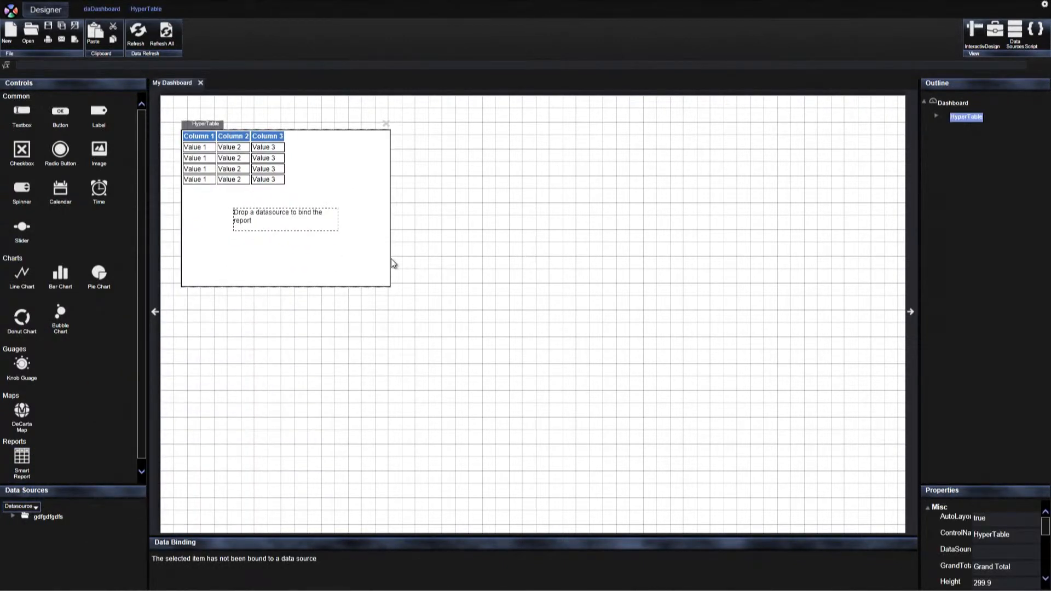
left_click_drag(393, 263, 865, 274)
Add a pie chart and a line chart side by side below the report and enlarge both to fill the remaining space.
left_click_drag(99, 273, 184, 319)
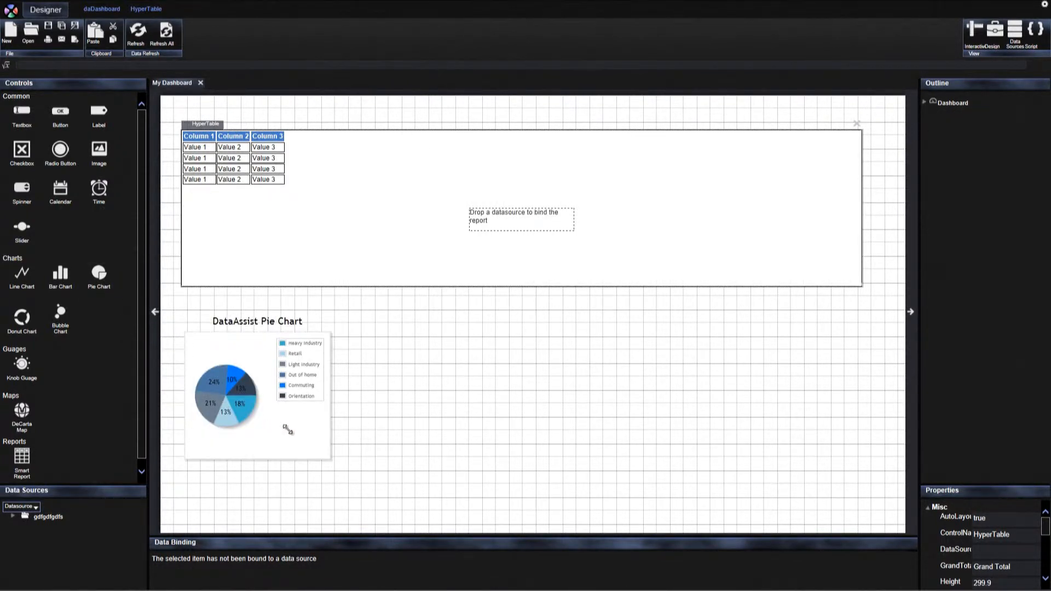
left_click_drag(333, 469, 520, 518)
left_click_drag(36, 277, 553, 321)
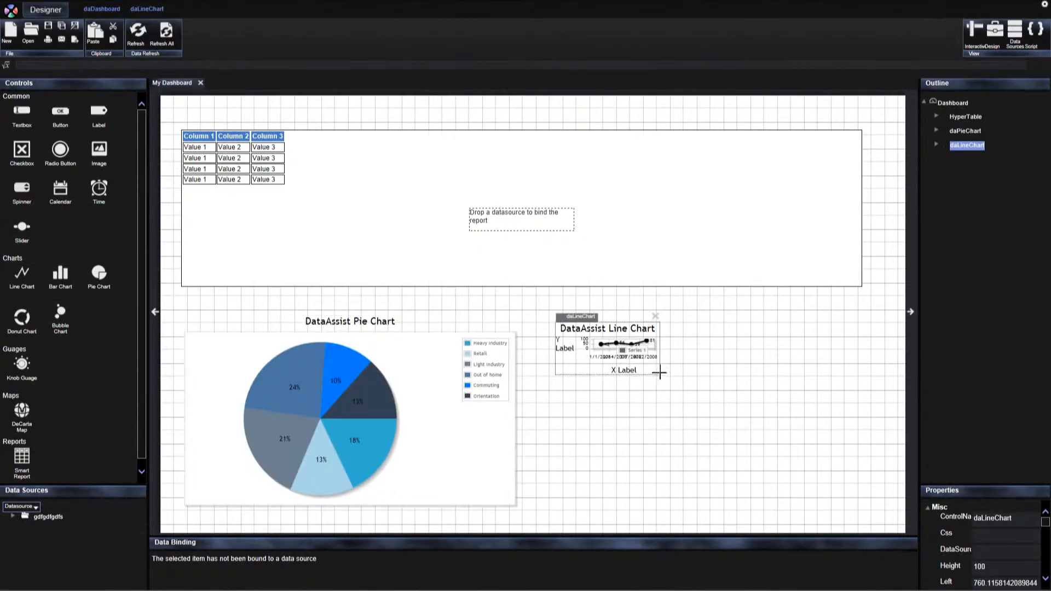
mouse_move(830, 480)
left_mouse_down()
mouse_move(873, 512)
mouse_move(838, 490)
left_mouse_up()
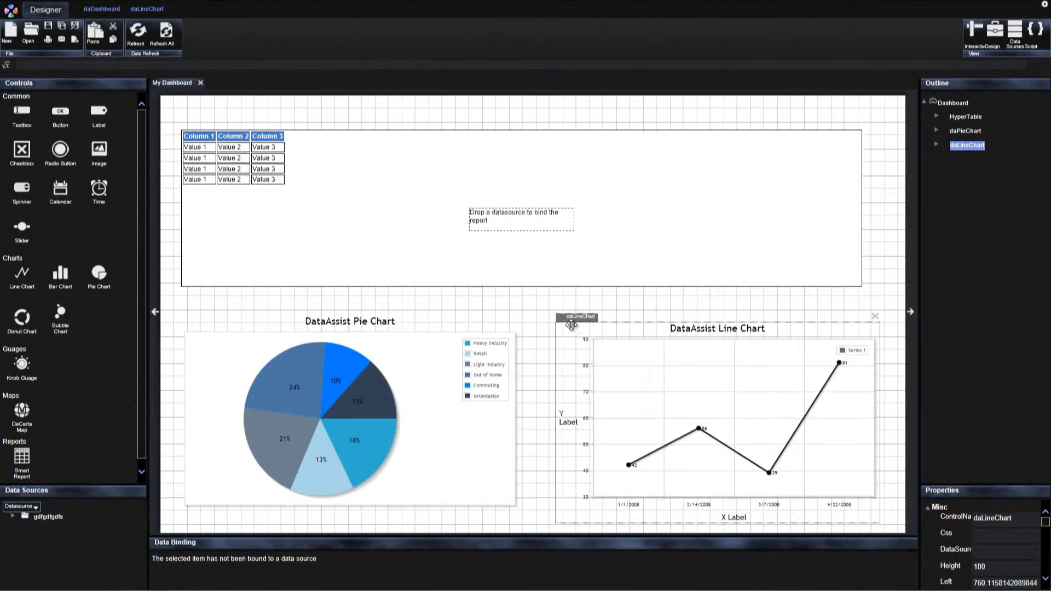
left_click_drag(574, 319, 568, 312)
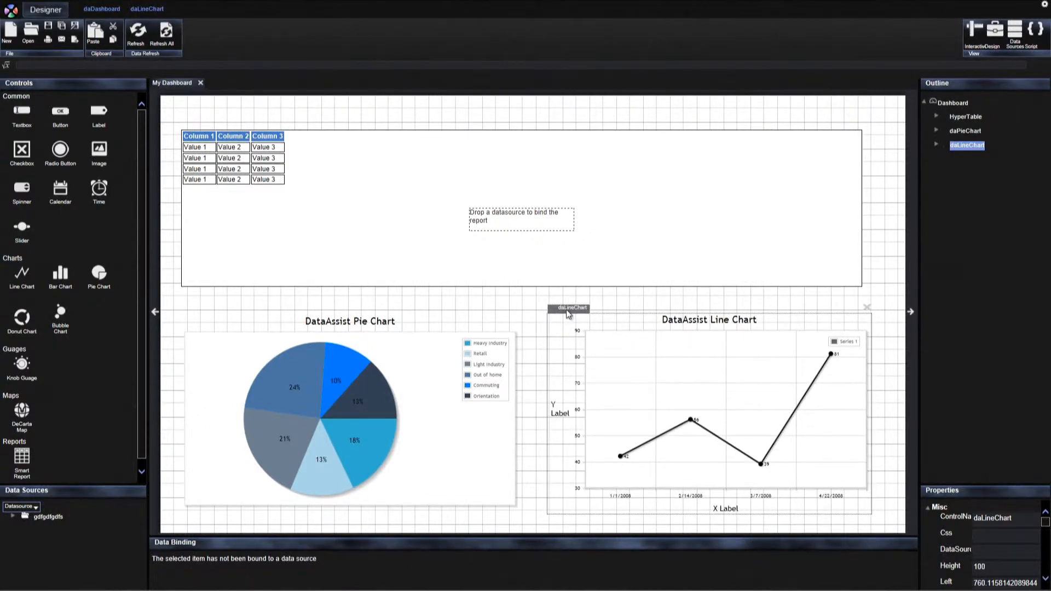
Bind the Smart Report to the Orders table from the conn1 data source.
left_click(257, 317)
left_click(225, 269)
left_click_drag(136, 488, 134, 383)
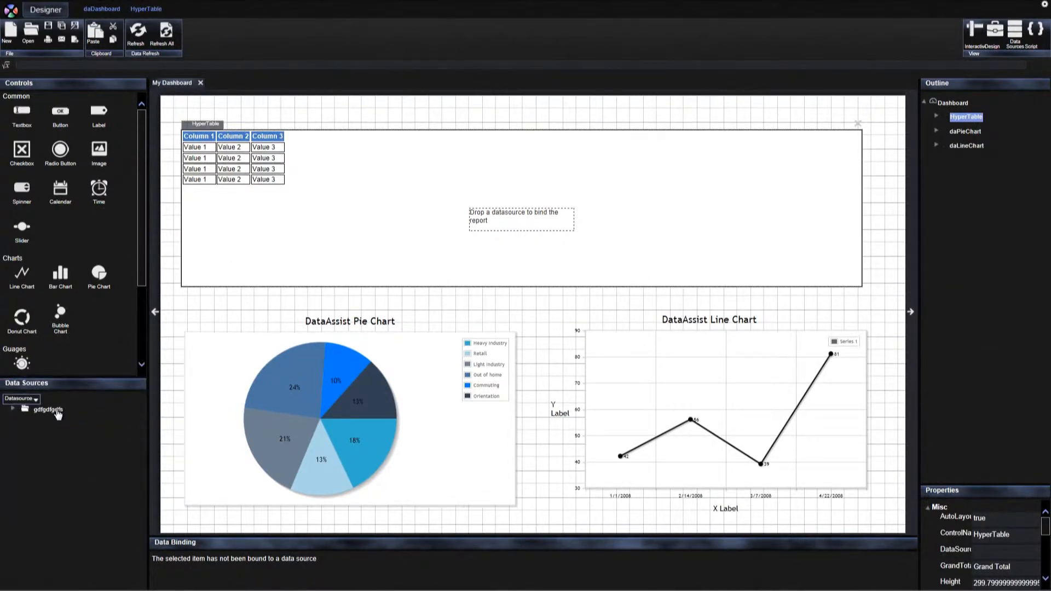
left_click(36, 401)
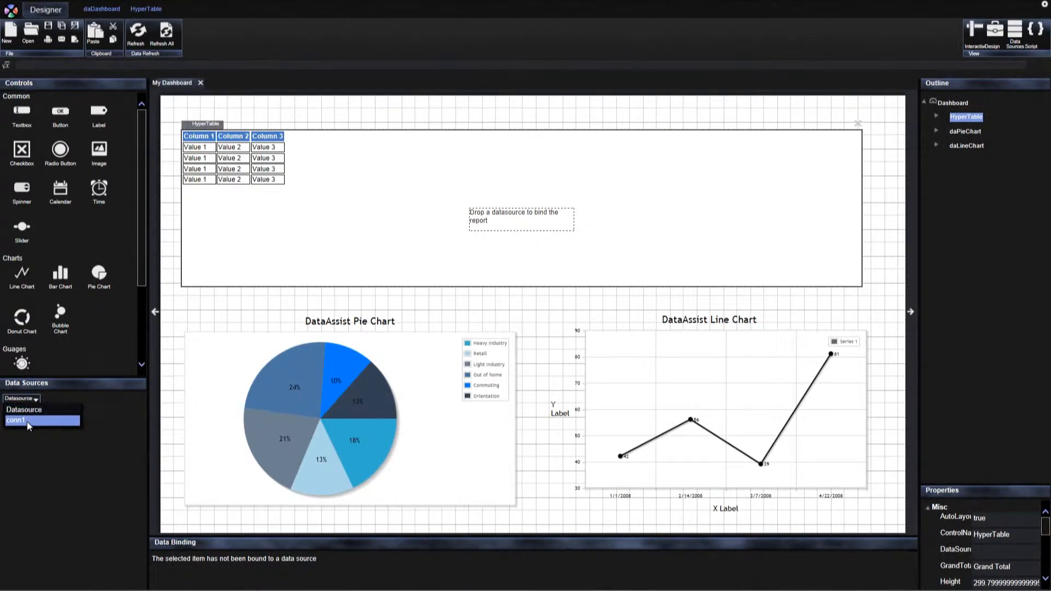
left_click(27, 422)
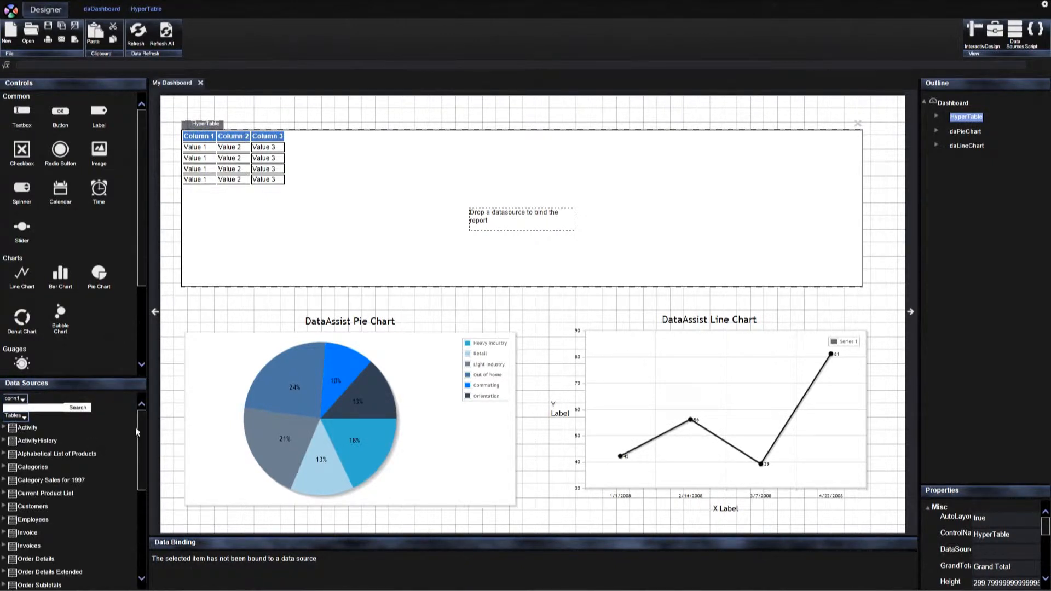
left_click_drag(141, 431, 141, 475)
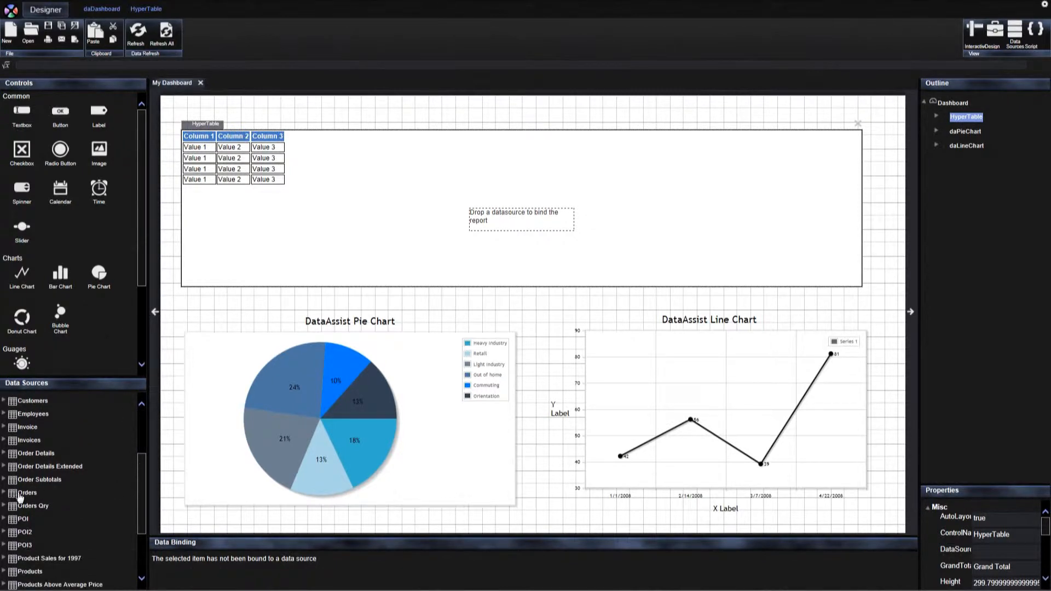
left_click_drag(13, 495, 239, 177)
left_click_drag(447, 284, 328, 293)
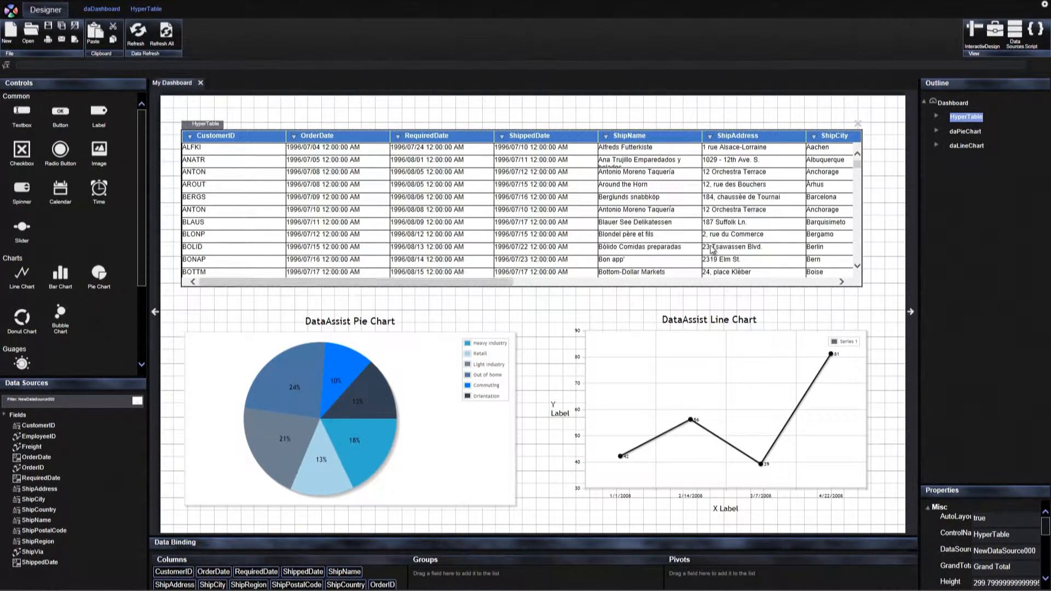
mouse_move(860, 166)
left_mouse_down()
mouse_move(860, 212)
mouse_move(860, 151)
left_mouse_up()
Remove the OrderID, CustomerID, OrderDate, EmployeeID and ShipVia fields from the report's columns.
left_click_drag(518, 539, 523, 472)
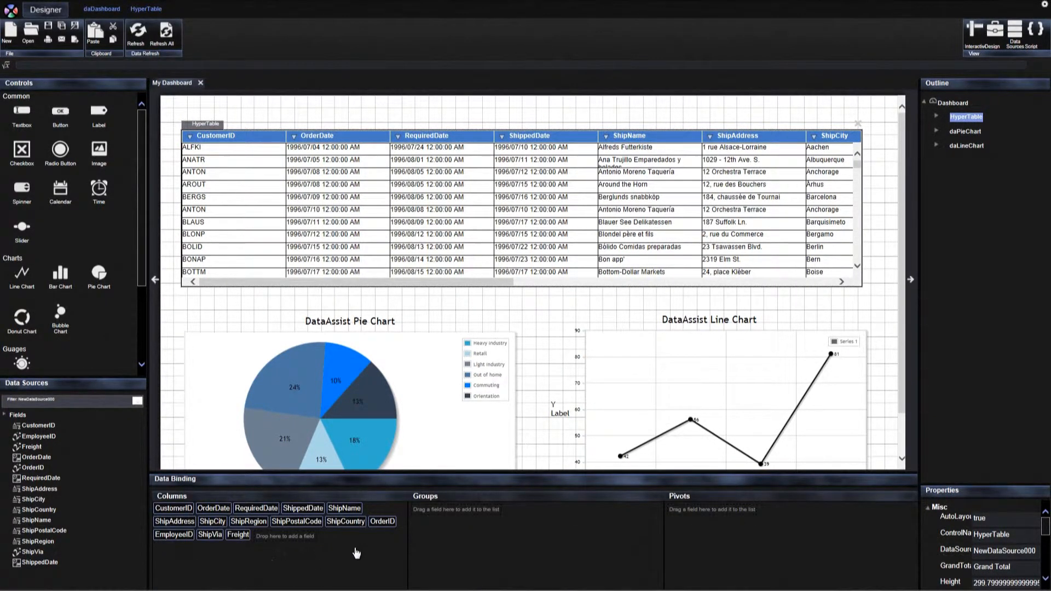
left_click_drag(392, 526, 86, 572)
left_click_drag(181, 508, 72, 542)
left_click_drag(172, 508, 31, 541)
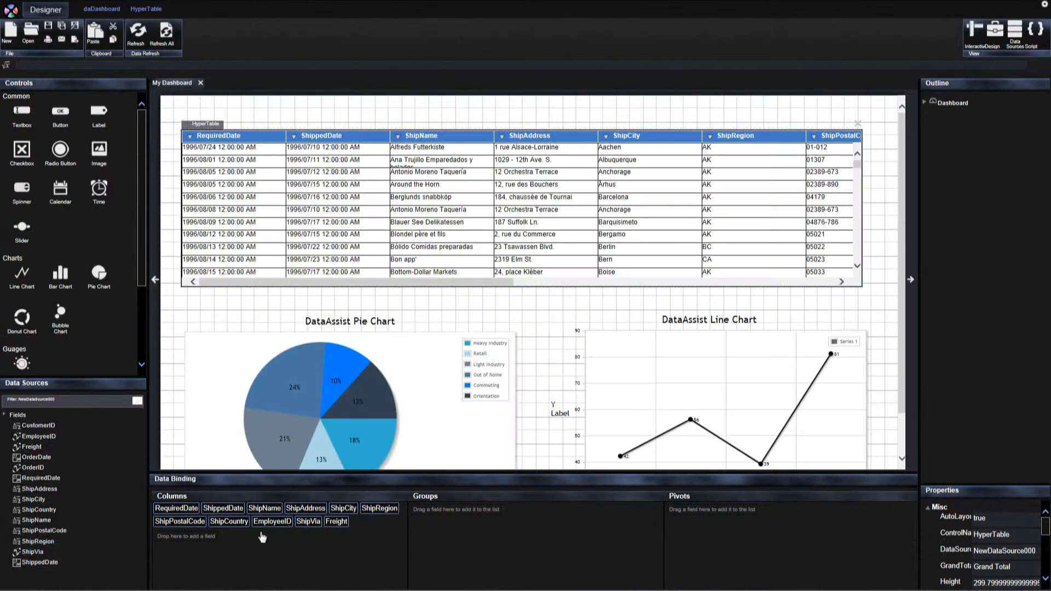
left_click_drag(268, 521, 101, 567)
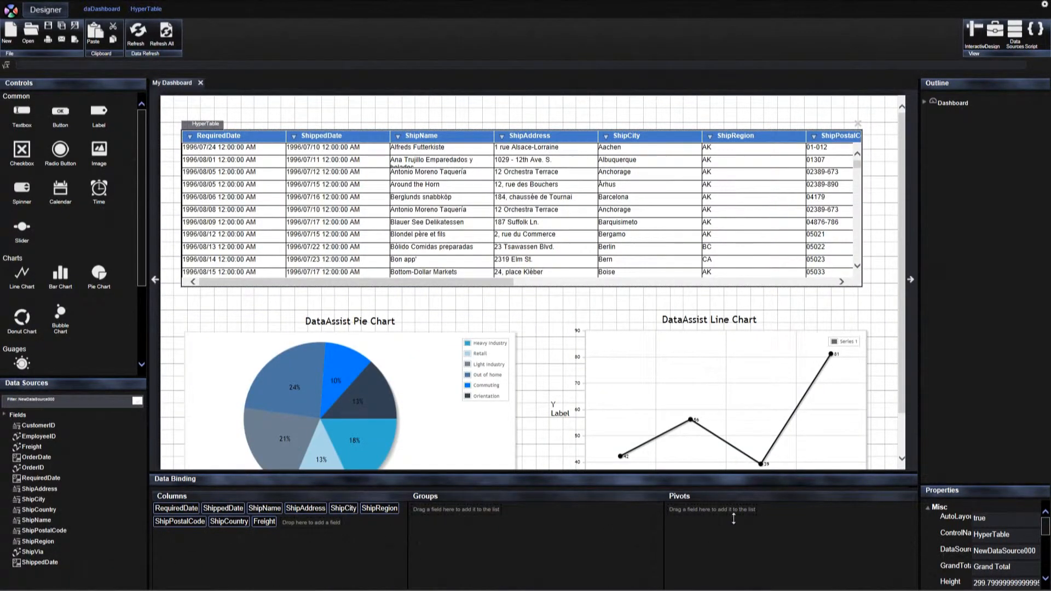
left_click_drag(549, 477, 538, 545)
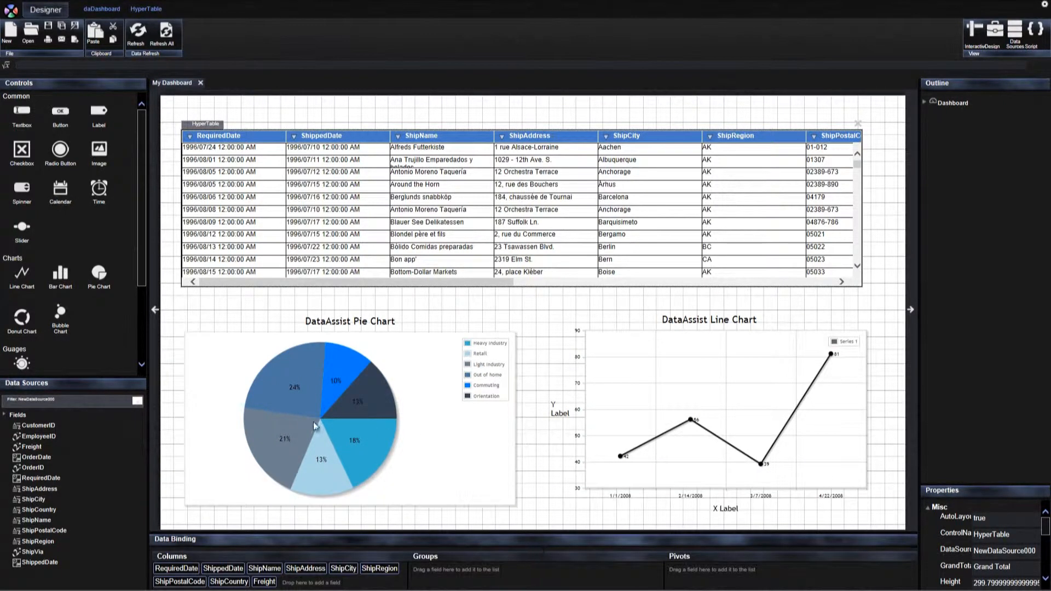
Bind both the pie chart and the line chart to the Sales by Category table from conn1.
left_click(138, 401)
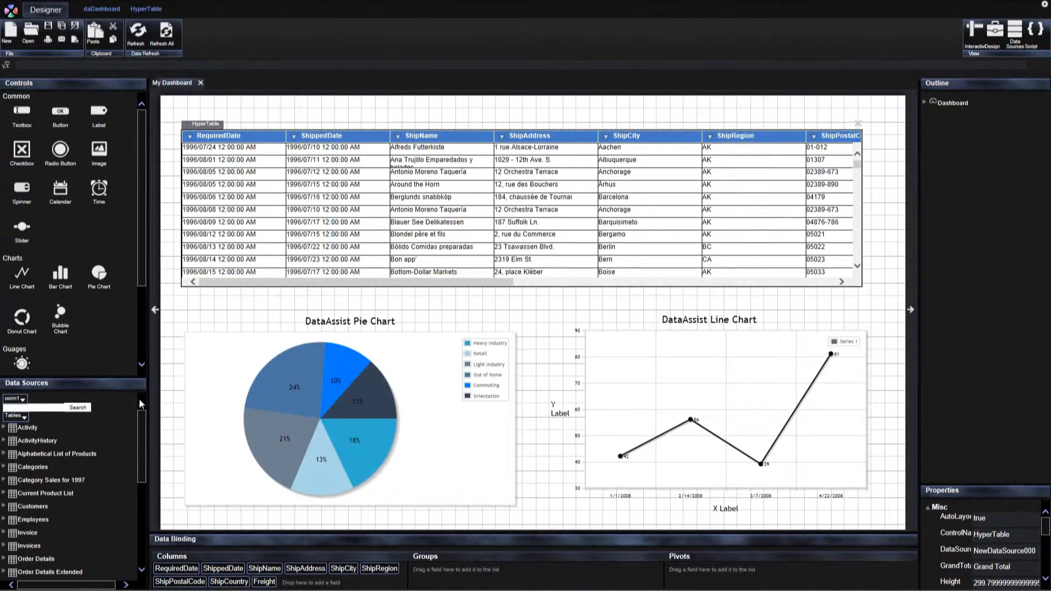
left_click_drag(142, 425, 134, 511)
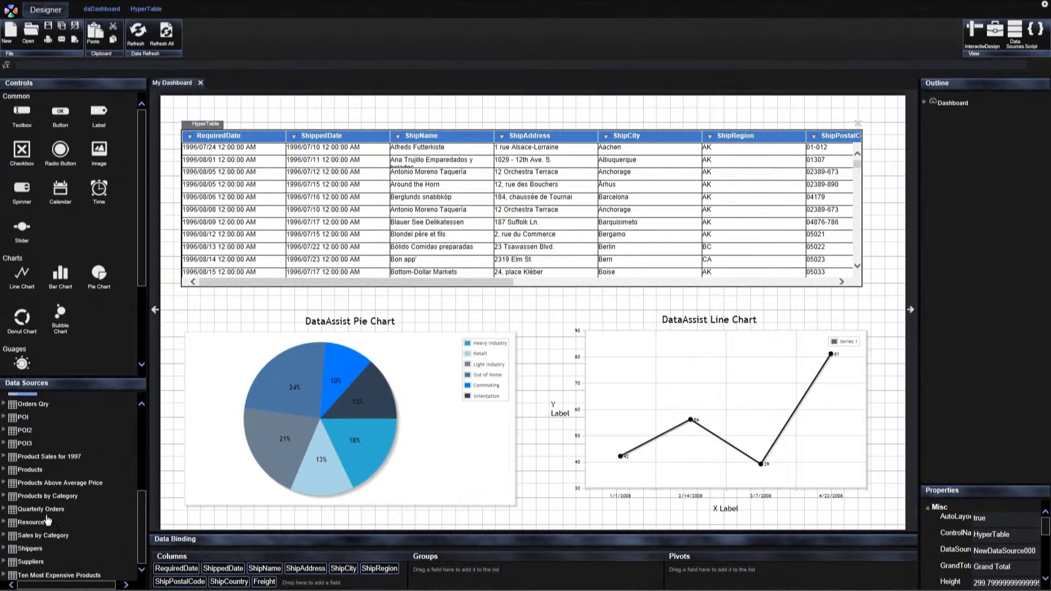
left_click_drag(35, 536, 263, 382)
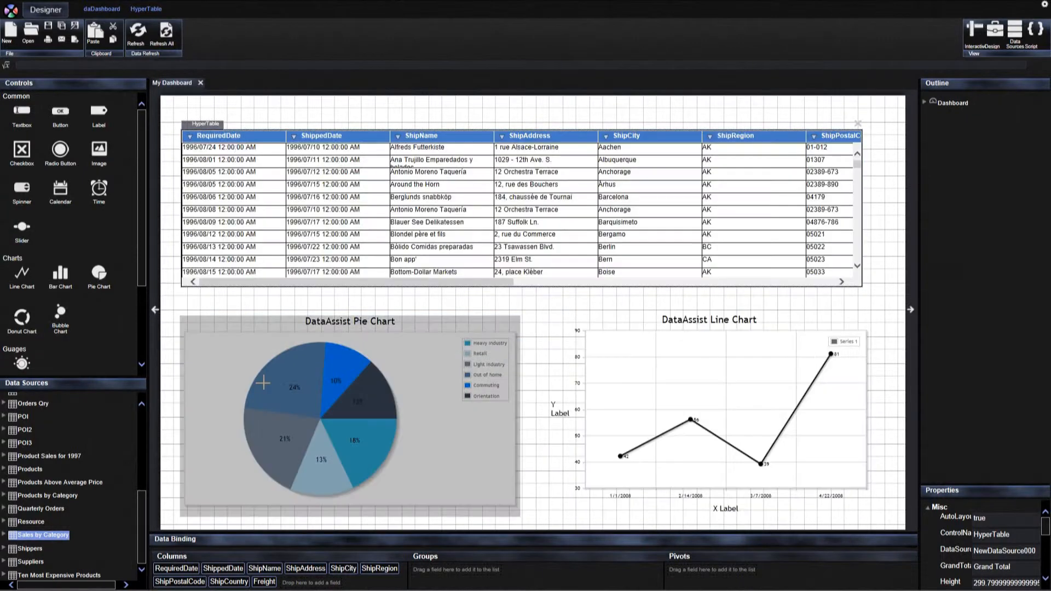
left_click_drag(64, 534, 699, 385)
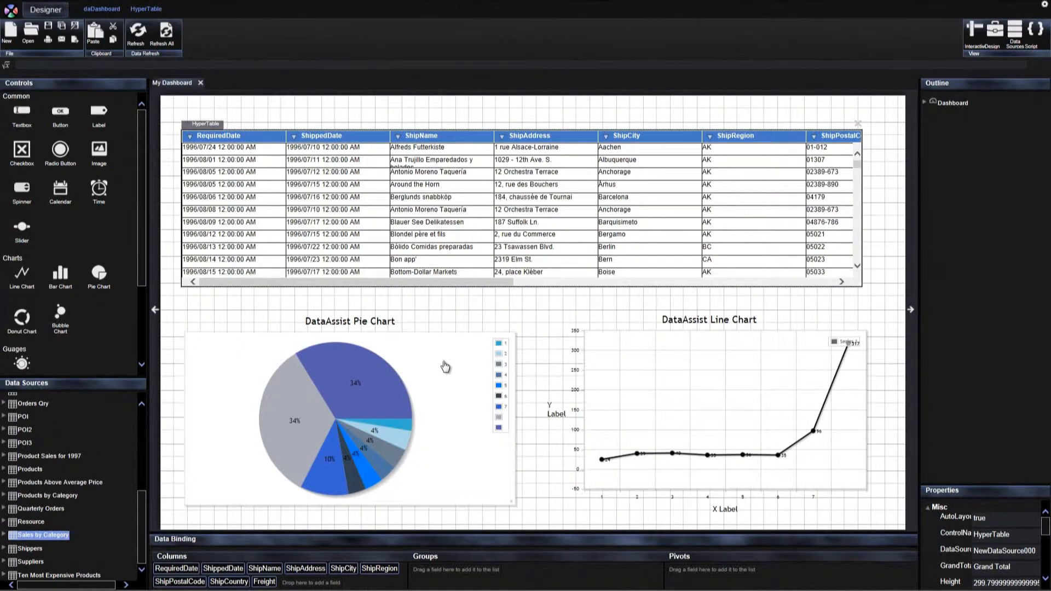
Replace the pie chart's Y-axis field with ProductSales and return to the conn1 table list.
left_click(442, 360)
left_click_drag(438, 569, 47, 498)
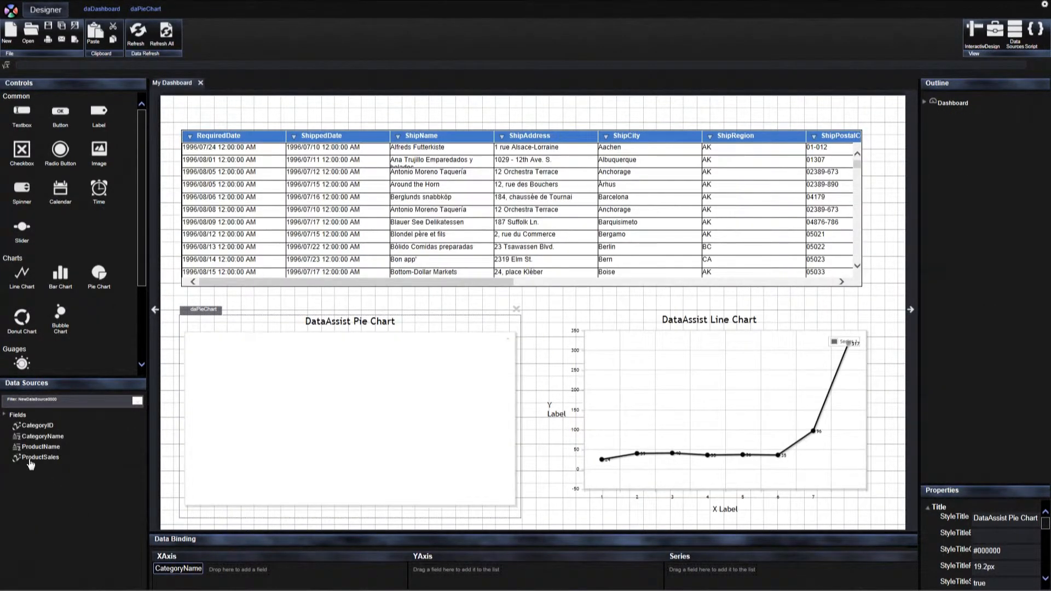
left_click_drag(30, 460, 439, 568)
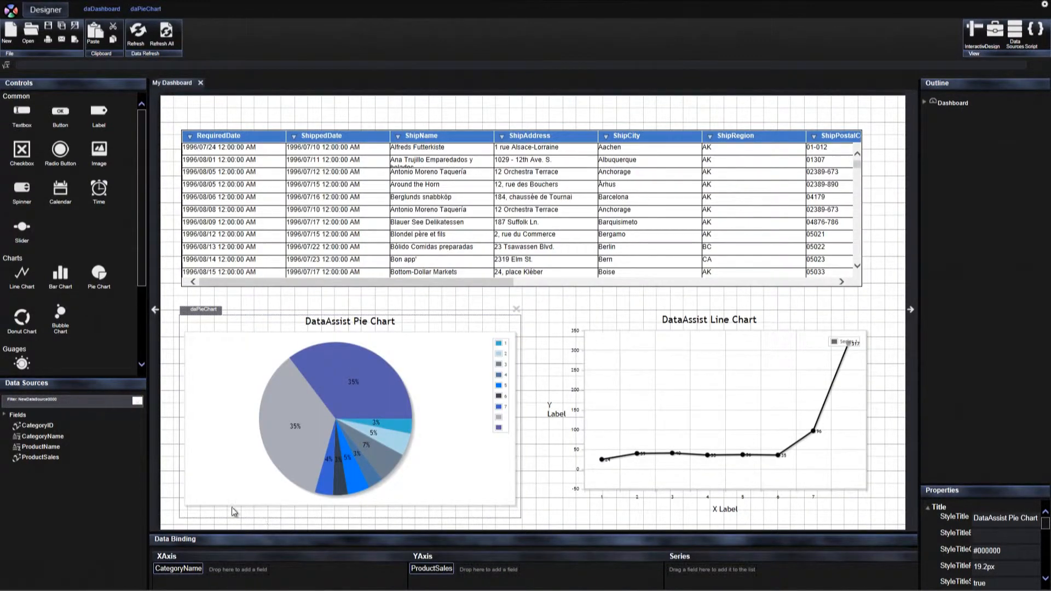
left_click(138, 402)
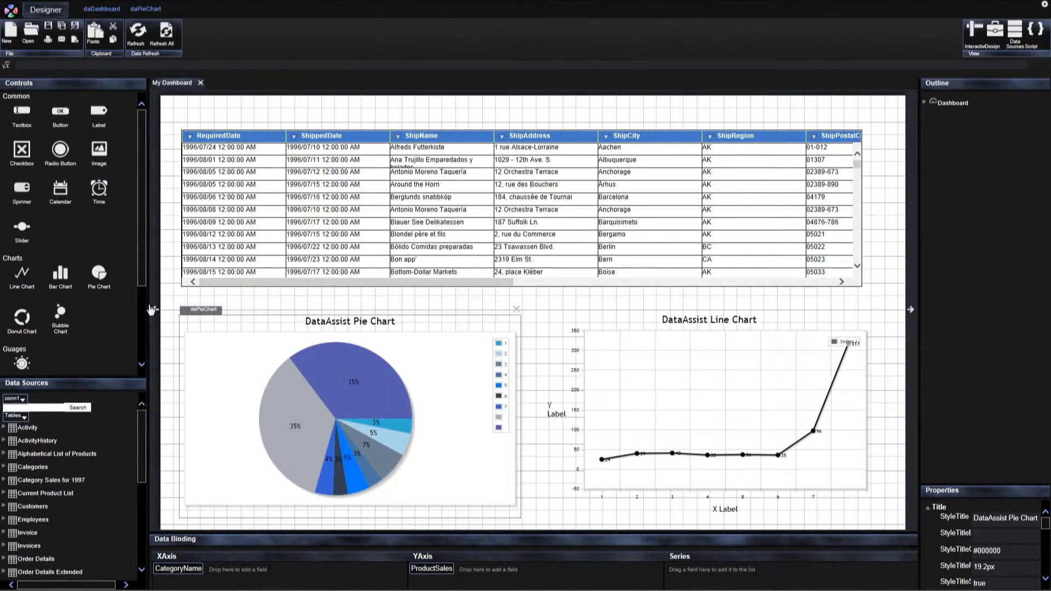
Add a label above the report and set its caption to "DA4 Dashboard".
left_click_drag(107, 115, 250, 113)
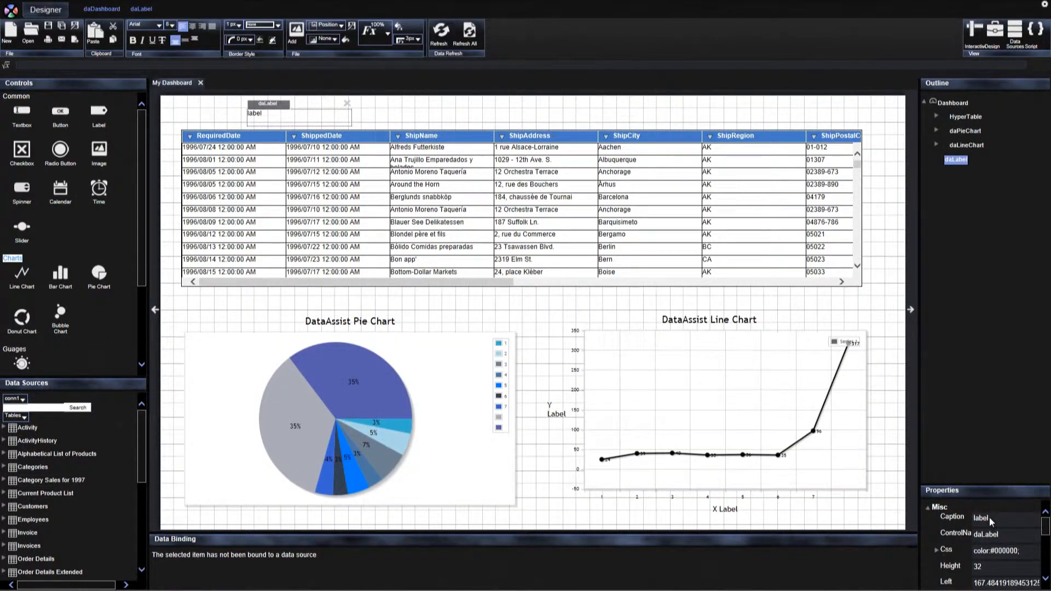
left_click(990, 517)
type("Or")
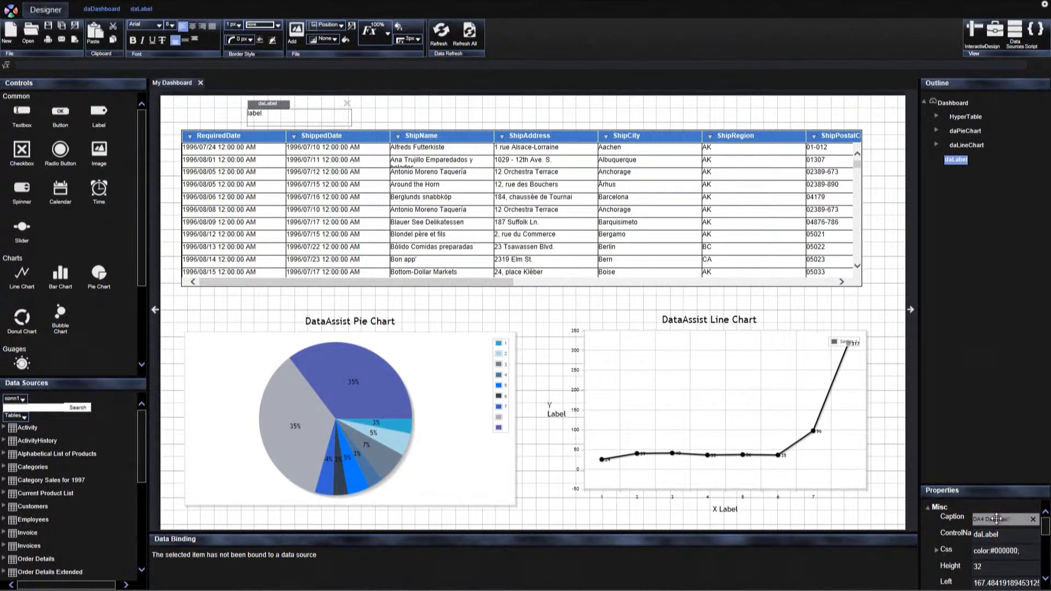
key("Return")
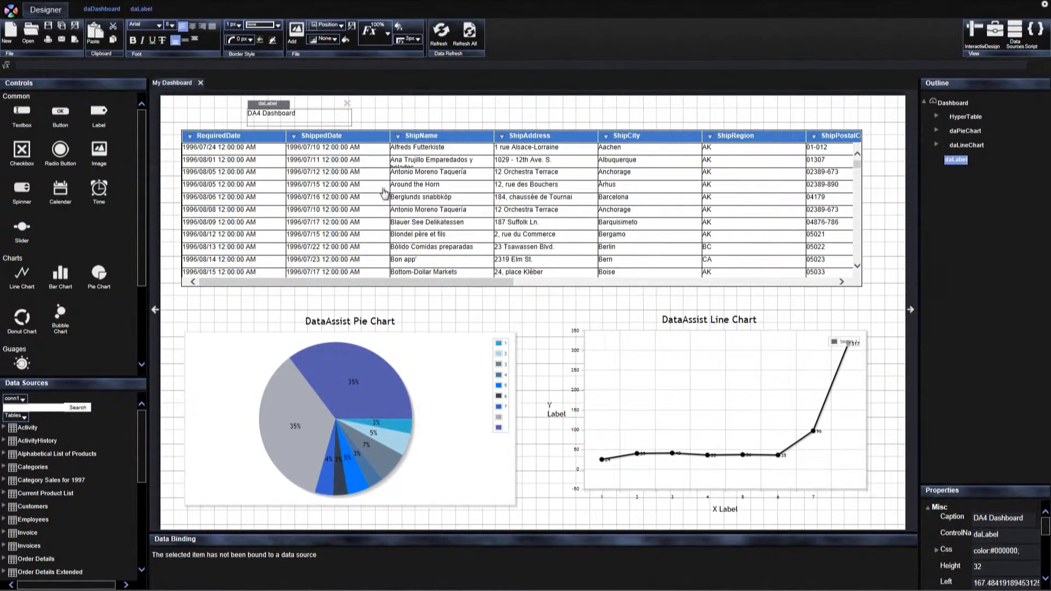
Give the label a dotted border with a 2 px width and a 2 px corner radius.
left_click(242, 44)
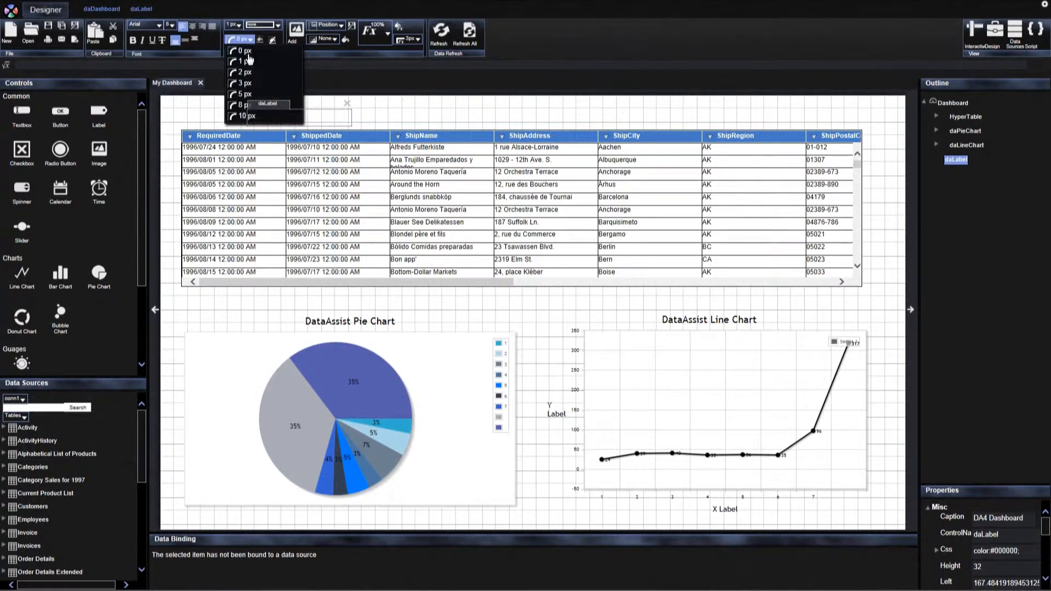
left_click(246, 66)
left_click(237, 25)
left_click(234, 46)
left_click(278, 25)
left_click(271, 47)
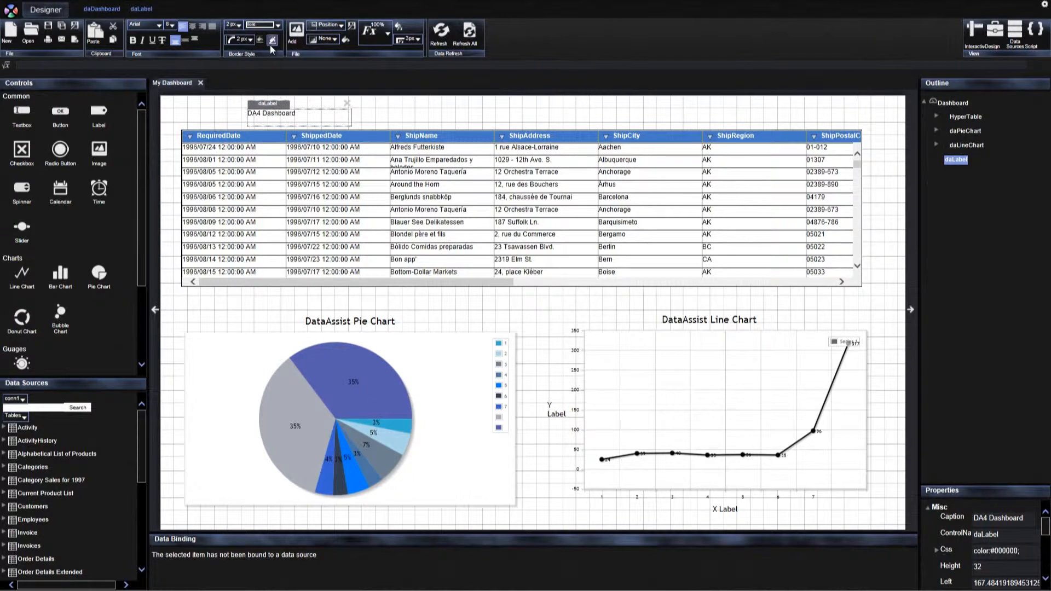
left_click(279, 25)
left_click(268, 58)
Format the label text as size 16, bold, underlined and centred, and open its border style choices.
left_click_drag(296, 114, 246, 113)
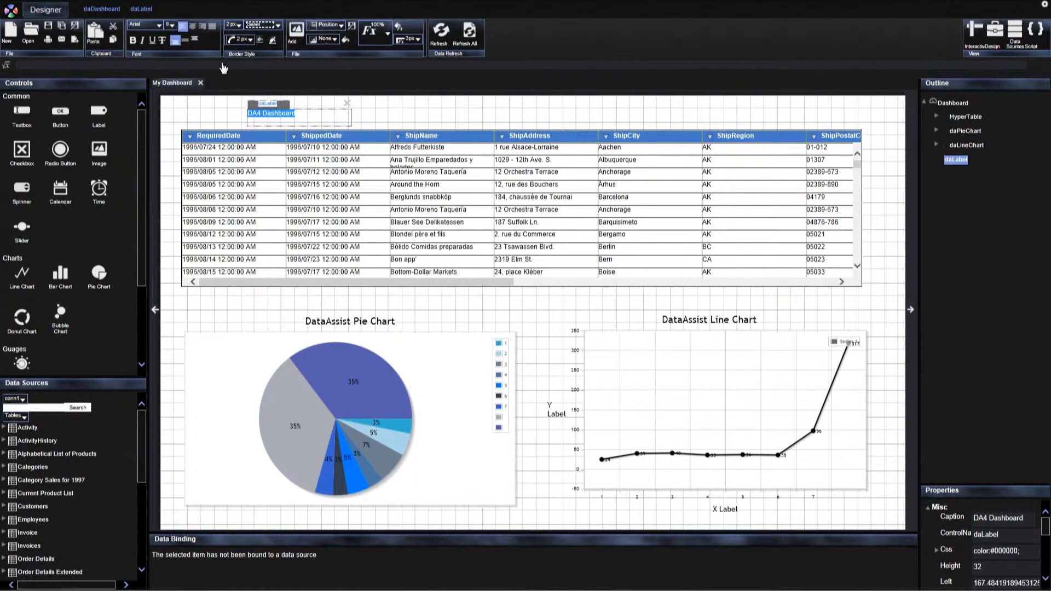
left_click(164, 25)
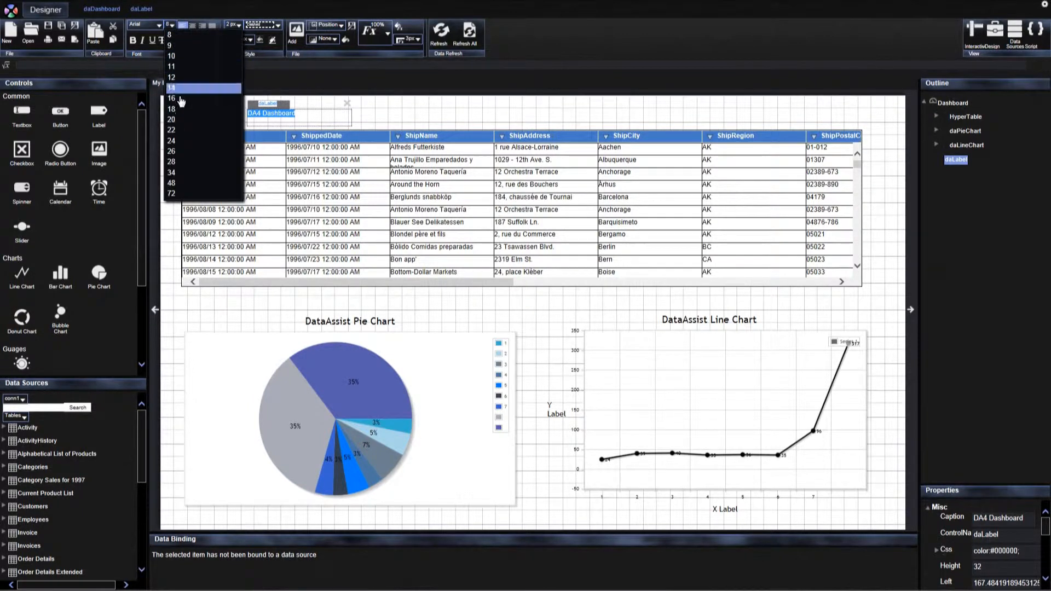
left_click(178, 89)
left_click(133, 40)
left_click(152, 40)
left_click(204, 26)
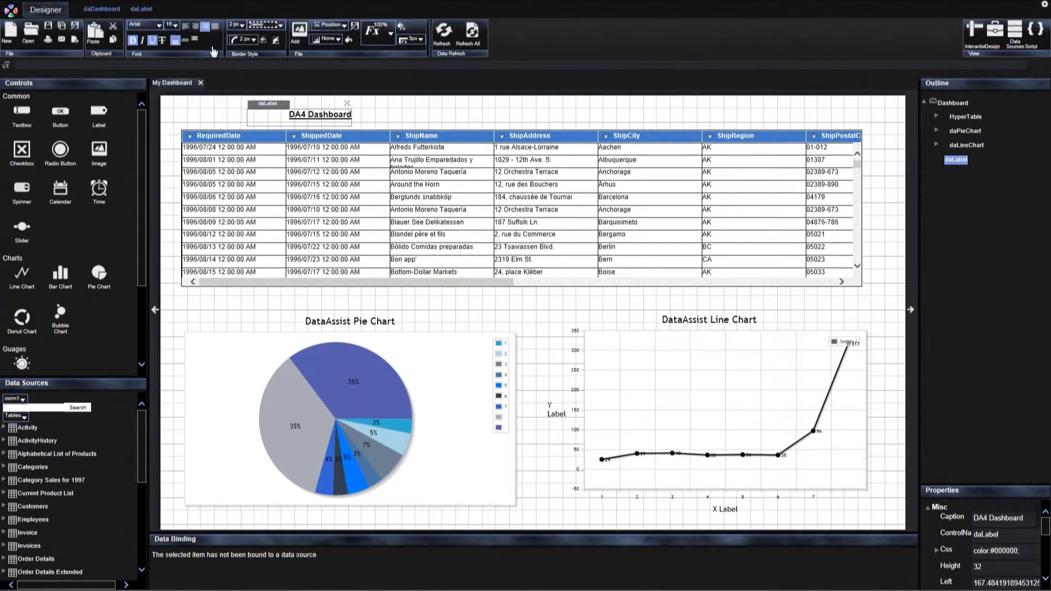
left_click(186, 26)
left_click(195, 27)
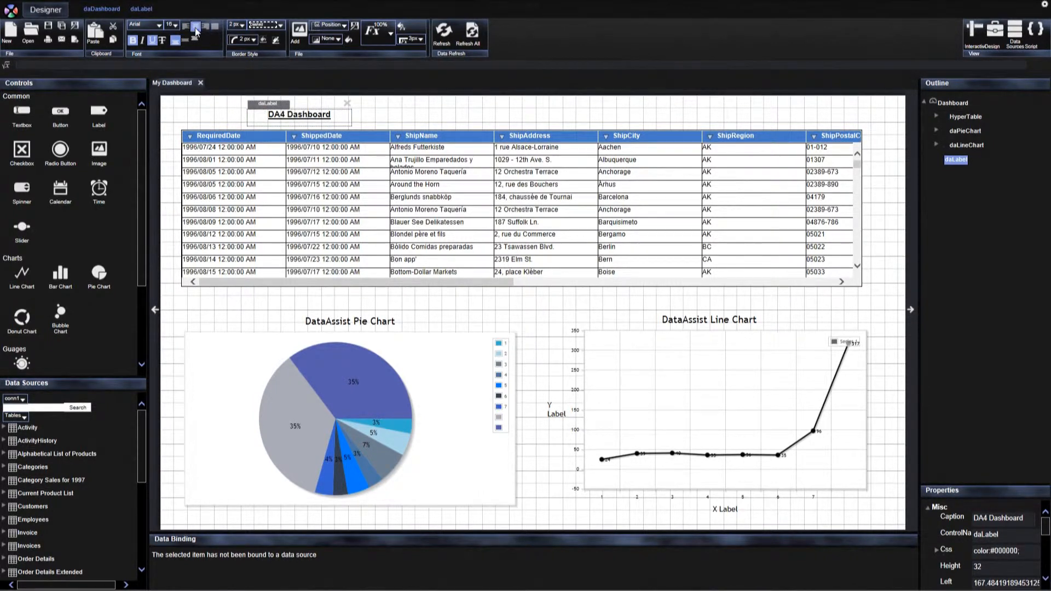
left_click(281, 26)
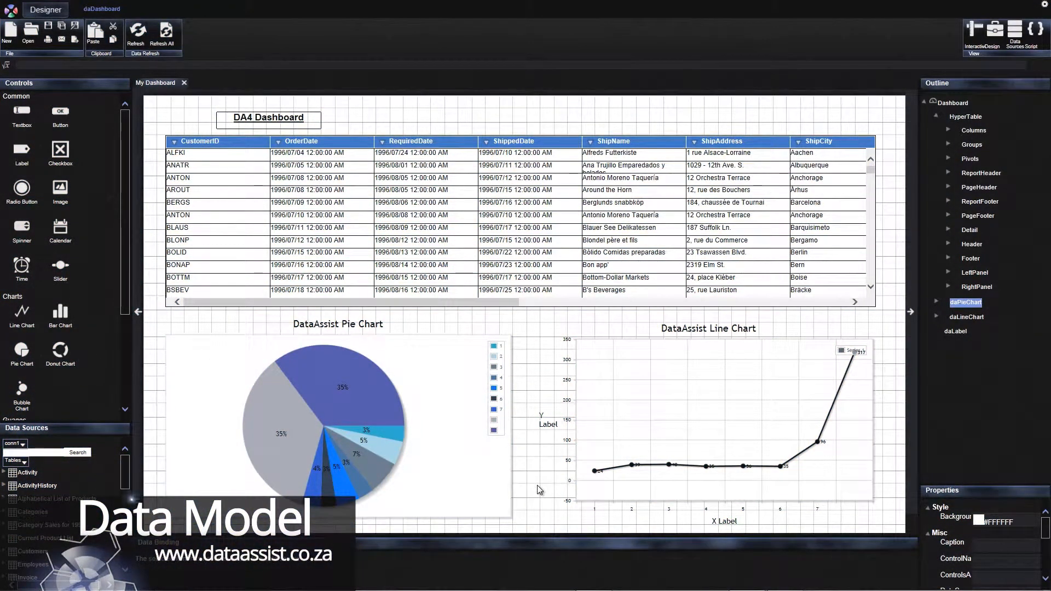
Open the pie chart's data model and add the Categories table beside the Sales by Category table.
left_click(446, 395)
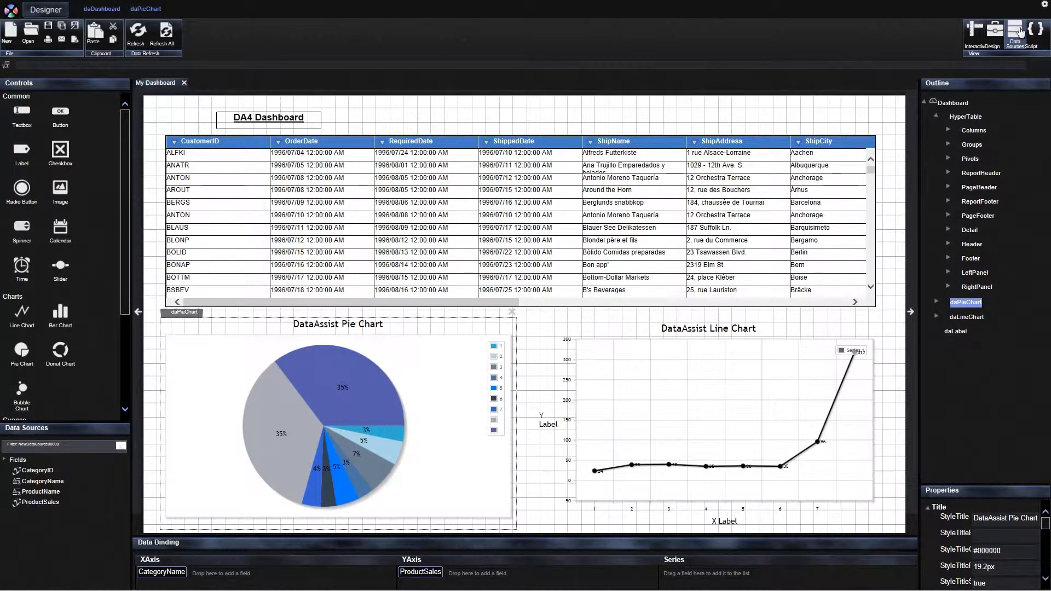
left_click(1016, 33)
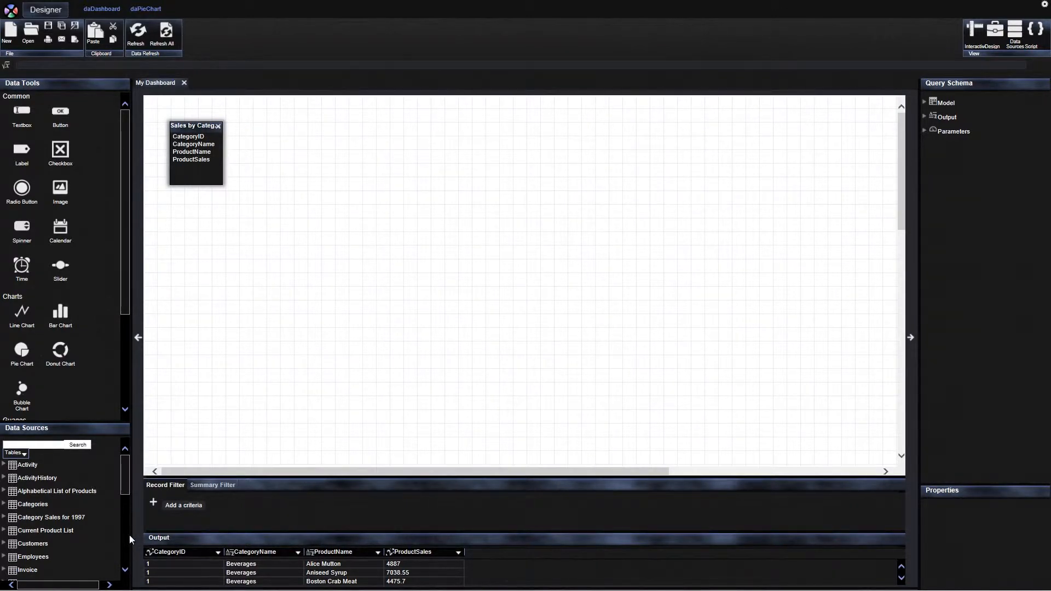
mouse_move(124, 472)
left_mouse_down()
mouse_move(117, 492)
mouse_move(122, 481)
left_mouse_up()
left_click_drag(22, 478, 515, 228)
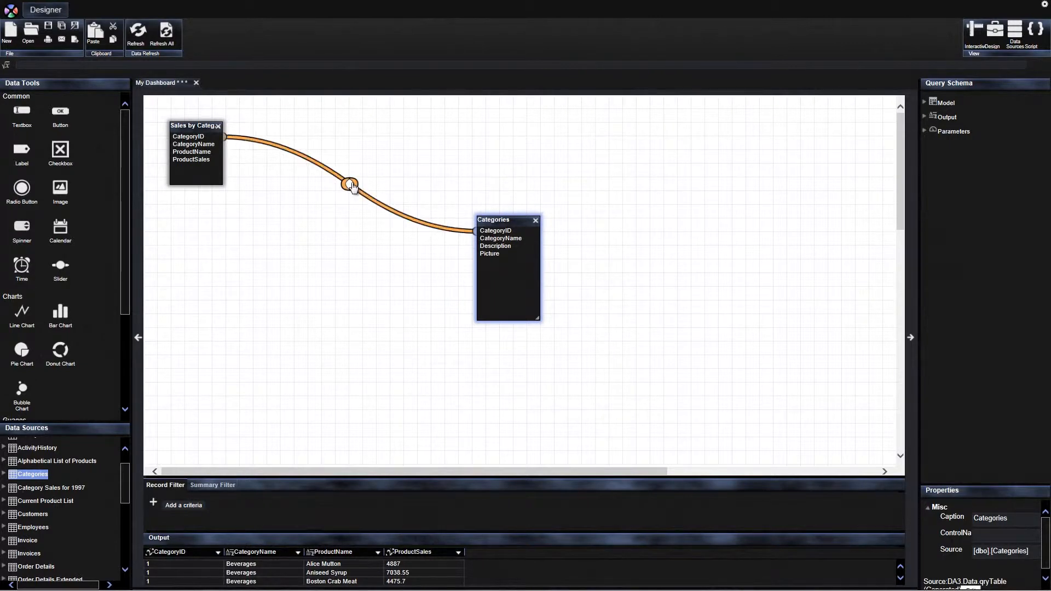
Open the link between Sales by Category and Categories and examine both sides of its CategoryID join criterion.
left_click(351, 185)
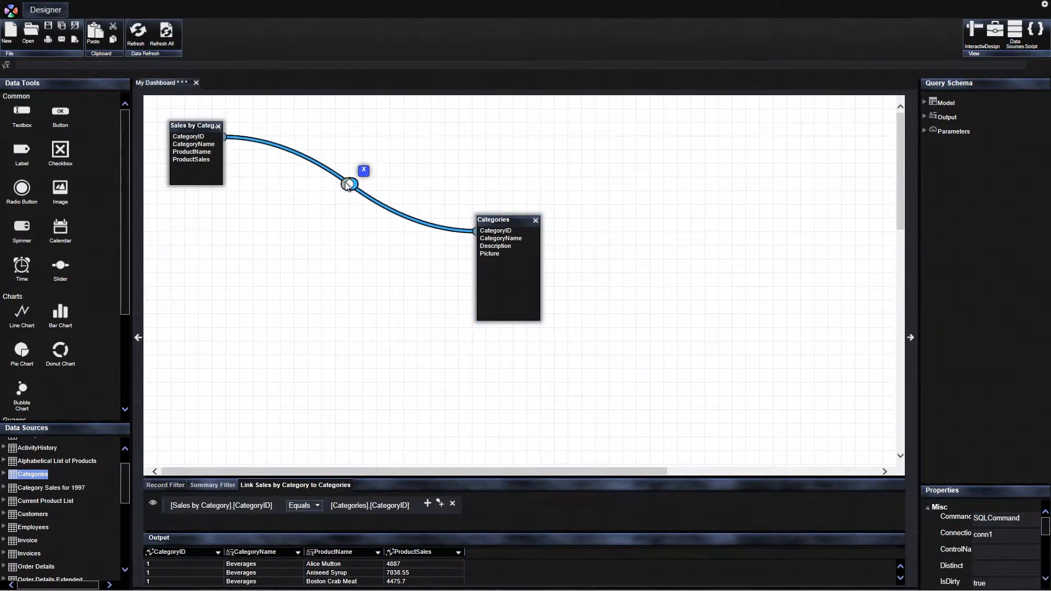
left_click(351, 187)
left_click(247, 505)
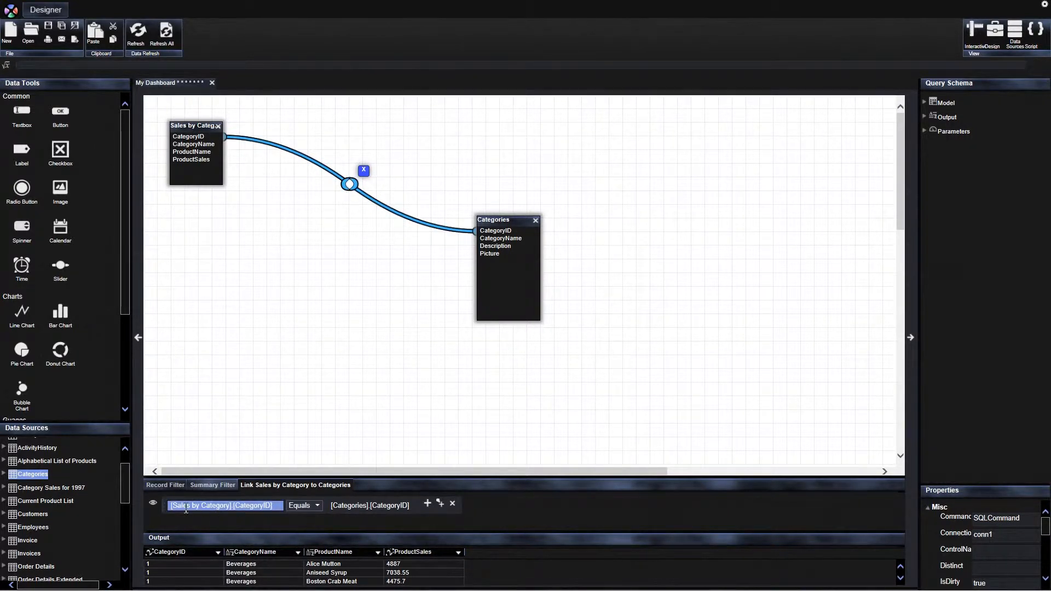
left_click(359, 504)
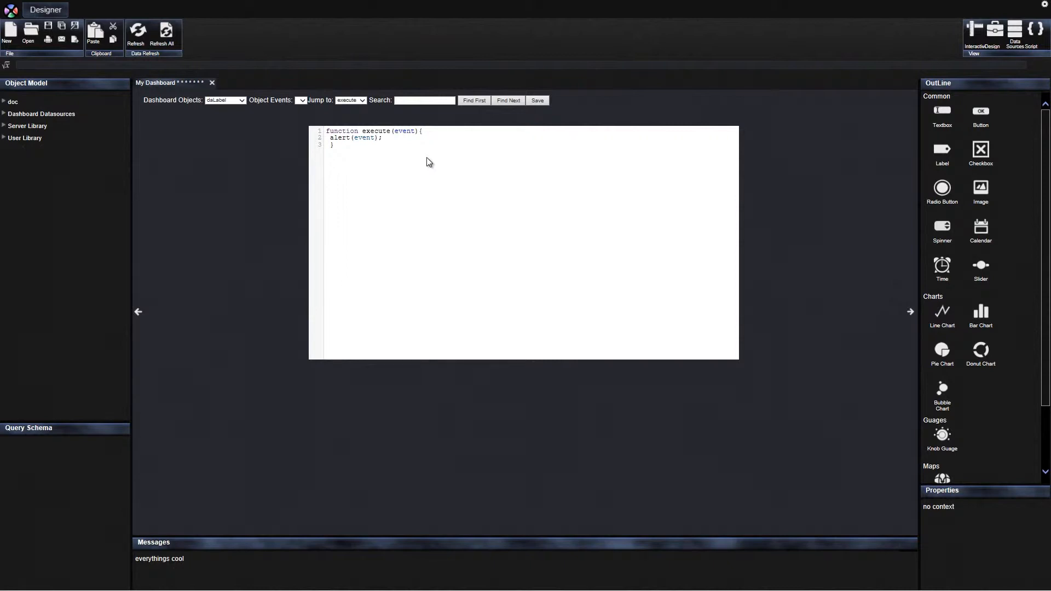
Leave the script editor and view the dashboard in interactive mode.
left_click(139, 312)
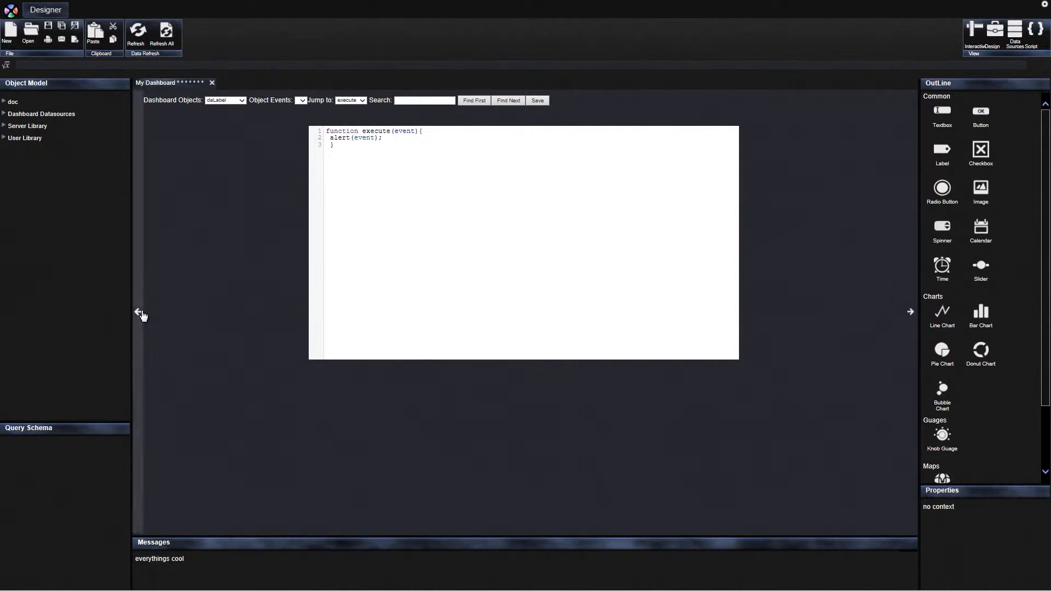
left_click(141, 313)
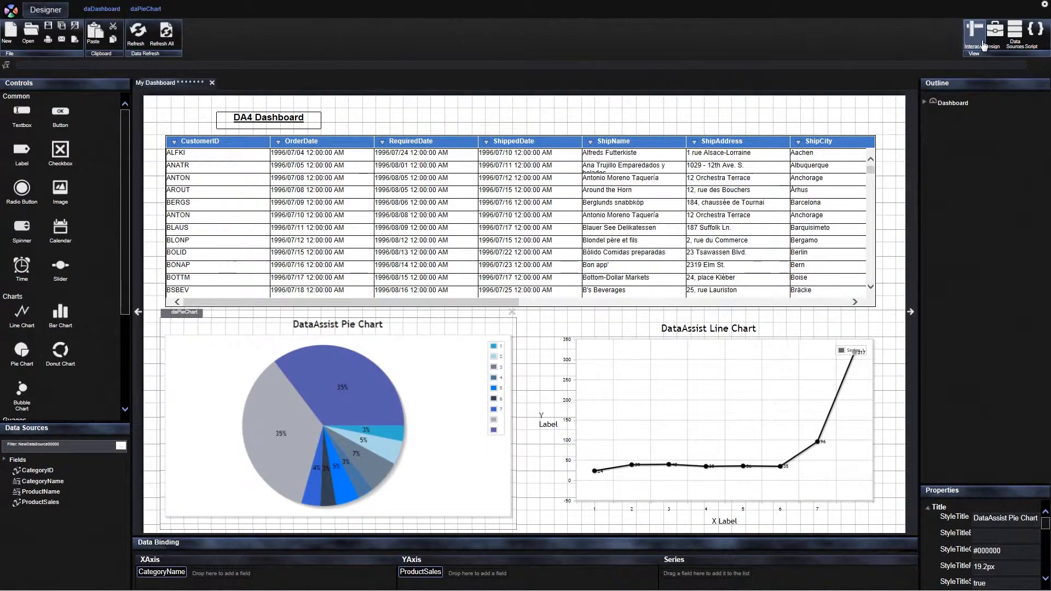
left_click(983, 44)
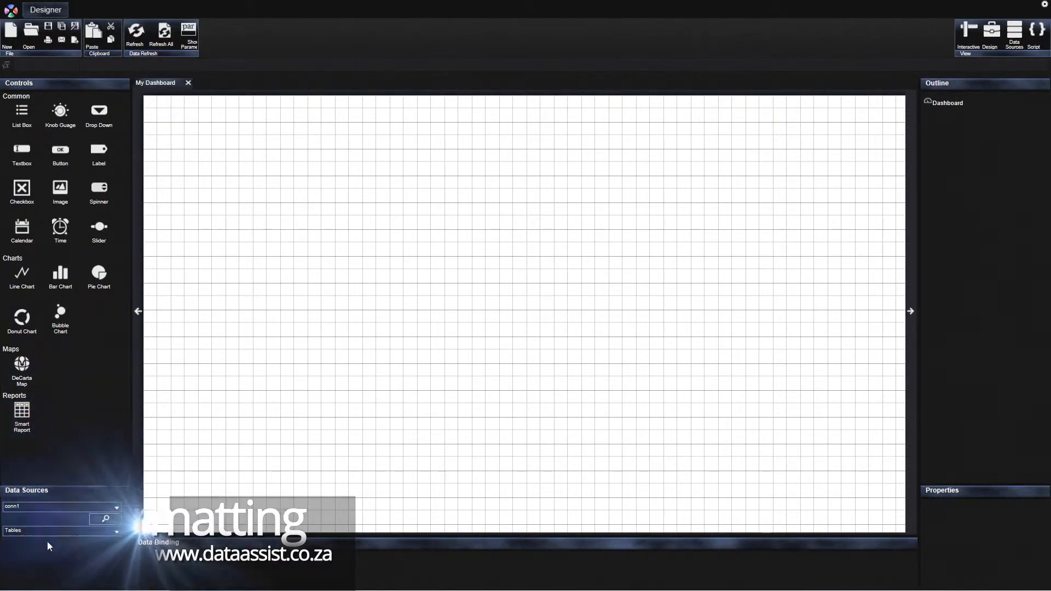
Enlarge the data sources area and switch the designer to the DataAssist Legacy Theme.
left_click_drag(67, 492, 71, 461)
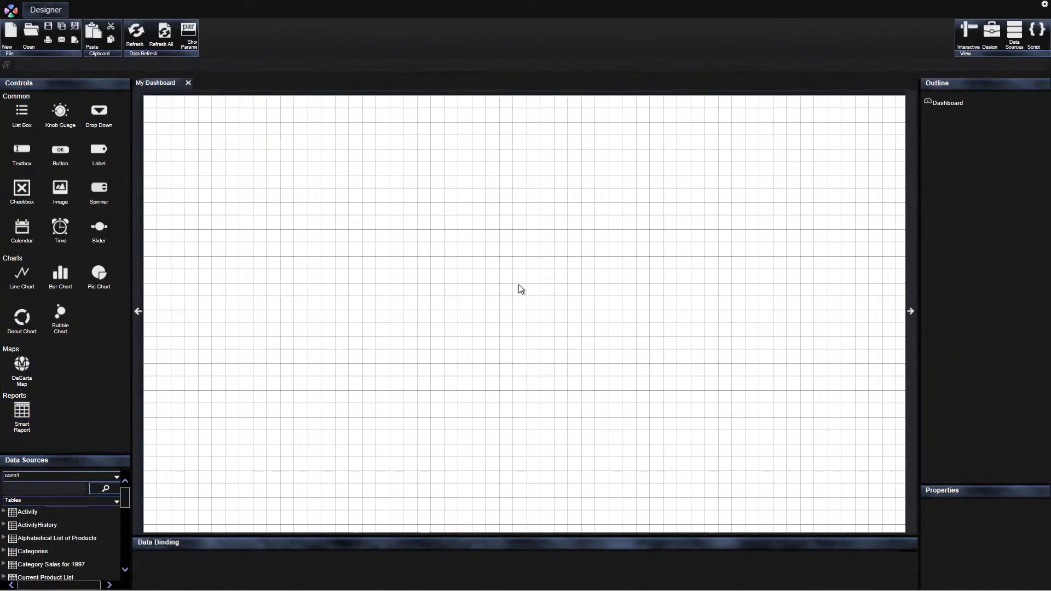
left_click(1044, 5)
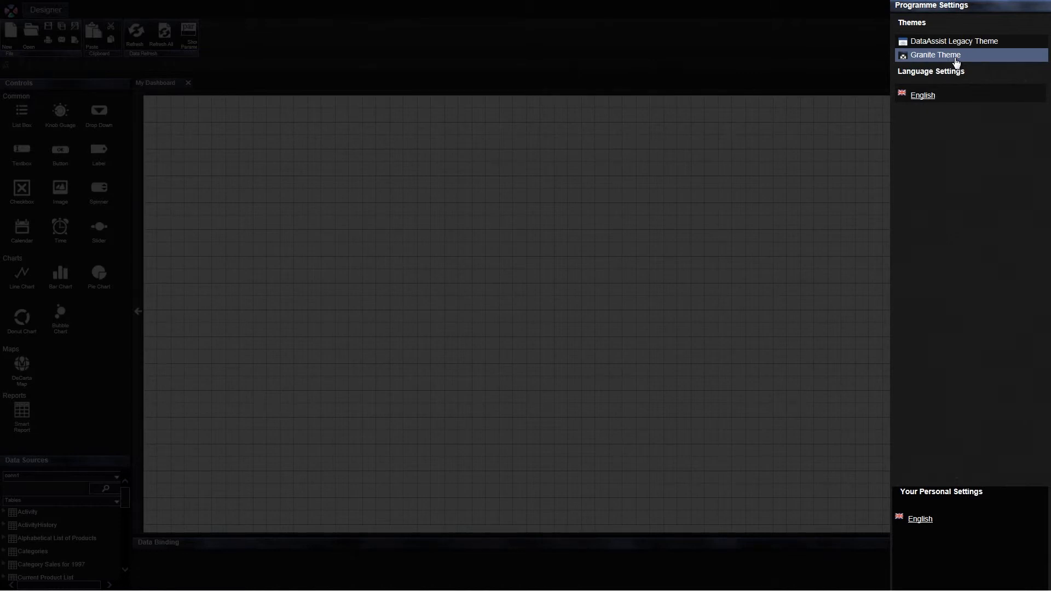
left_click(947, 41)
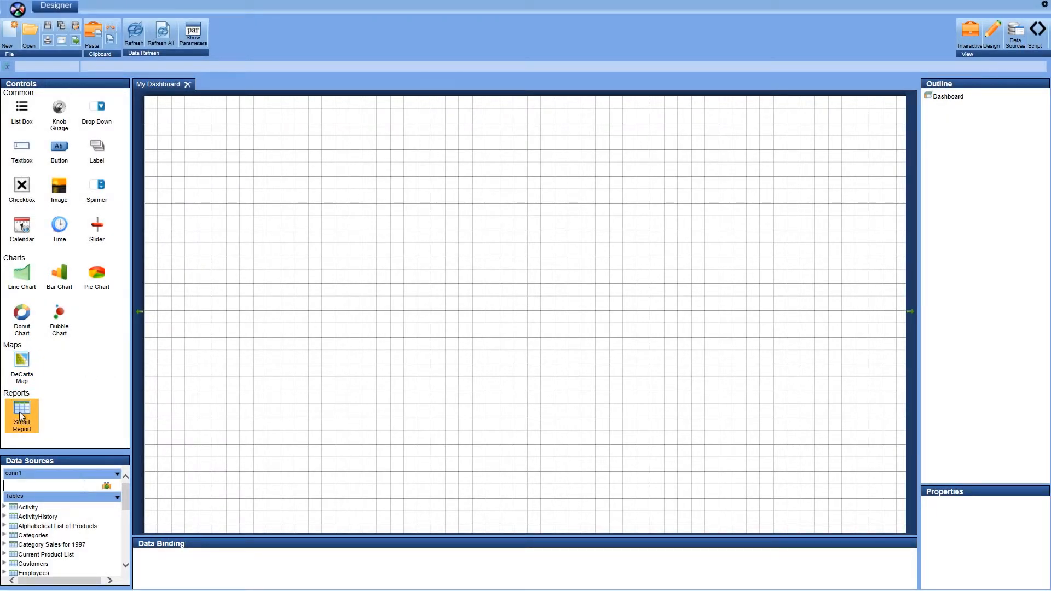
Add a Smart Report across the upper part of the dashboard and bind it to the Orders table.
left_click_drag(21, 416, 150, 117)
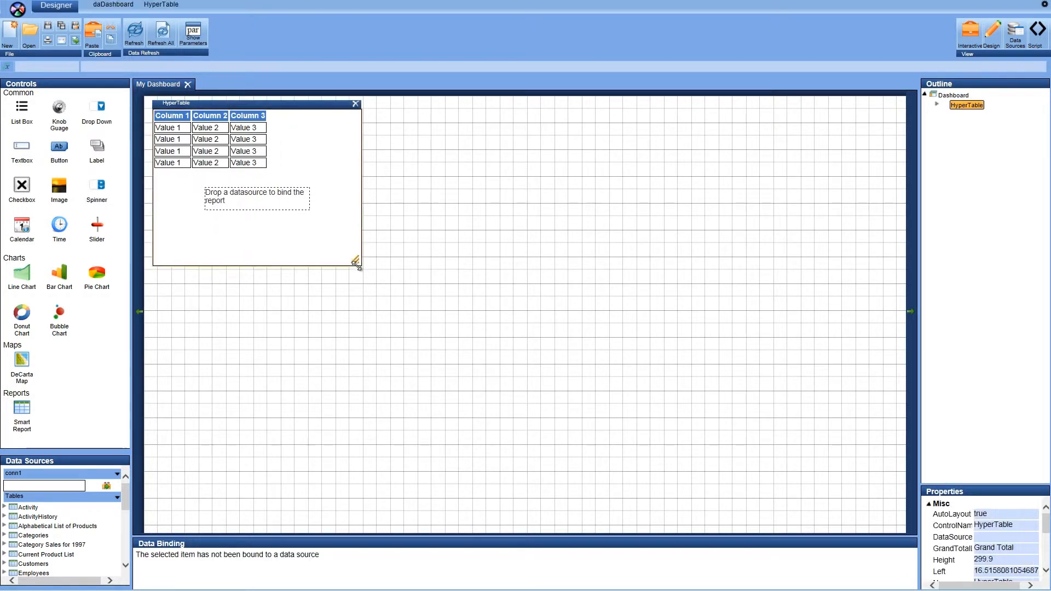
left_click_drag(359, 265, 876, 271)
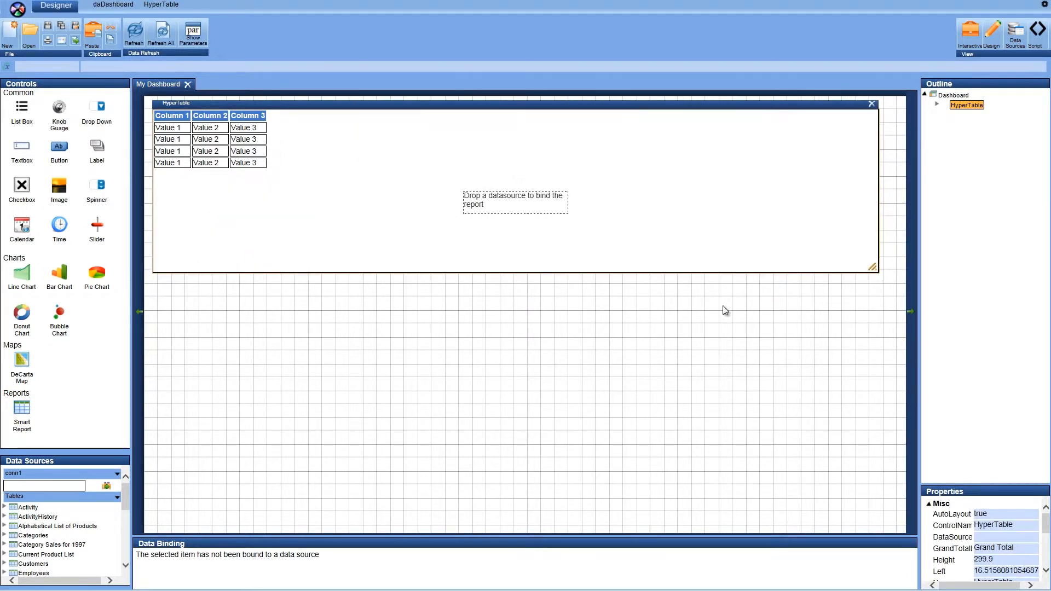
scroll(71, 542, "down", 3)
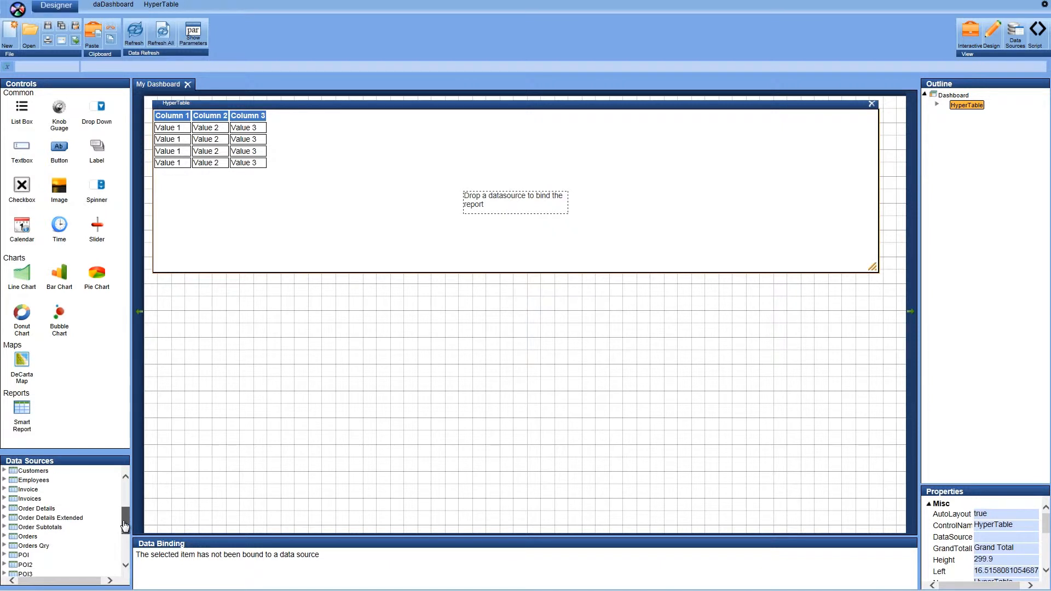
left_click_drag(27, 539, 181, 143)
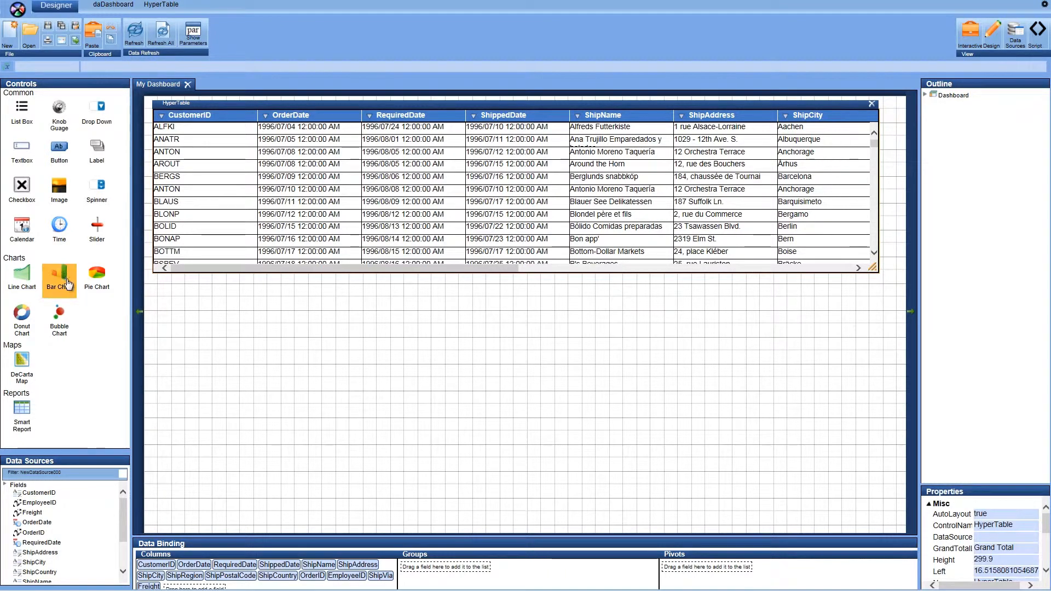
Add an enlarged bar chart below the report, bound to the Activity table with AvgDuration on the Y axis.
left_click_drag(59, 277, 168, 314)
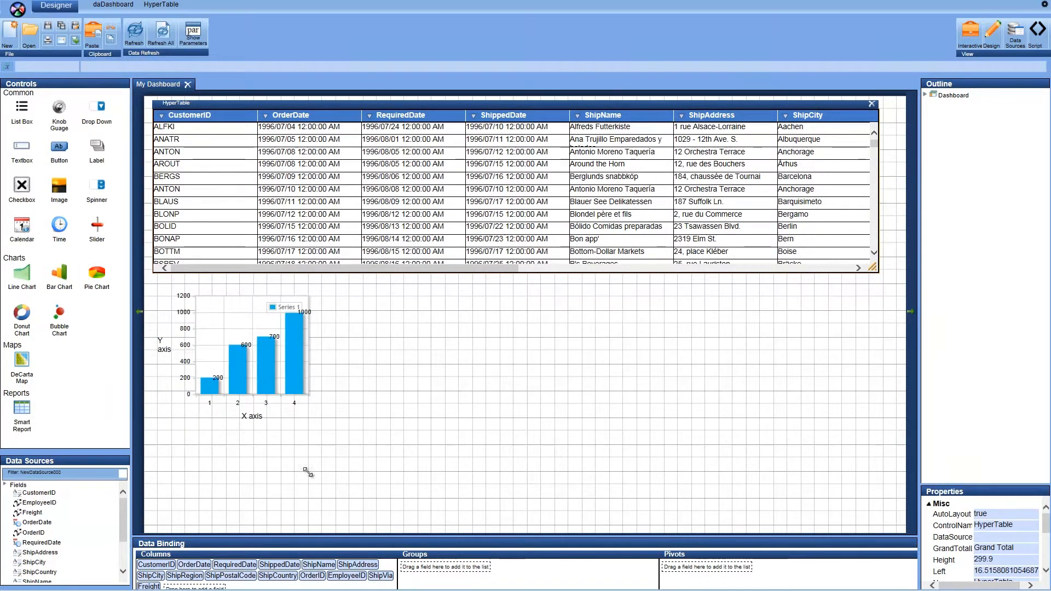
left_click_drag(310, 416, 472, 529)
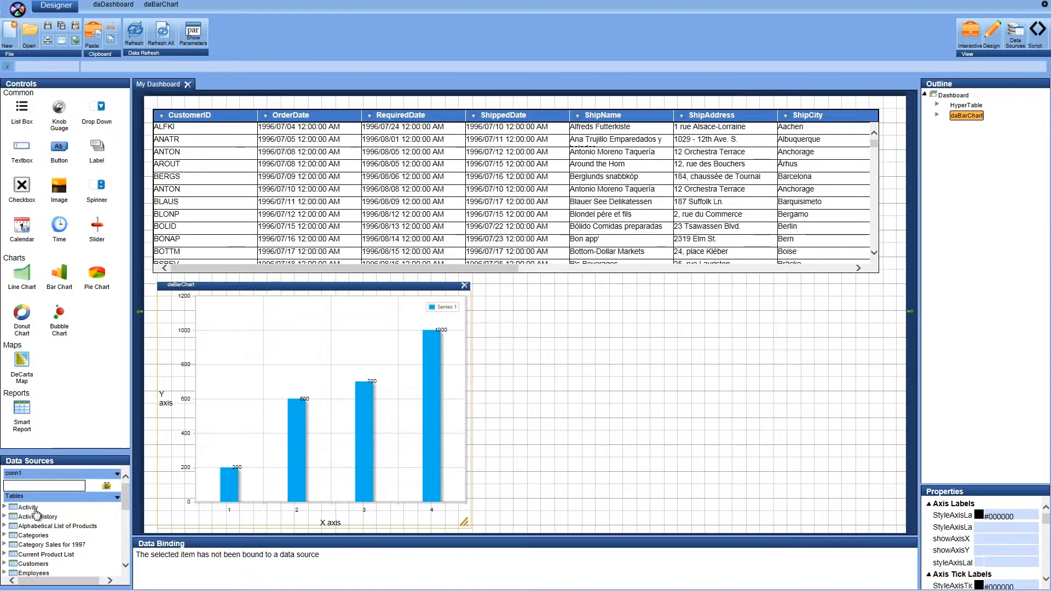
left_click_drag(27, 507, 219, 343)
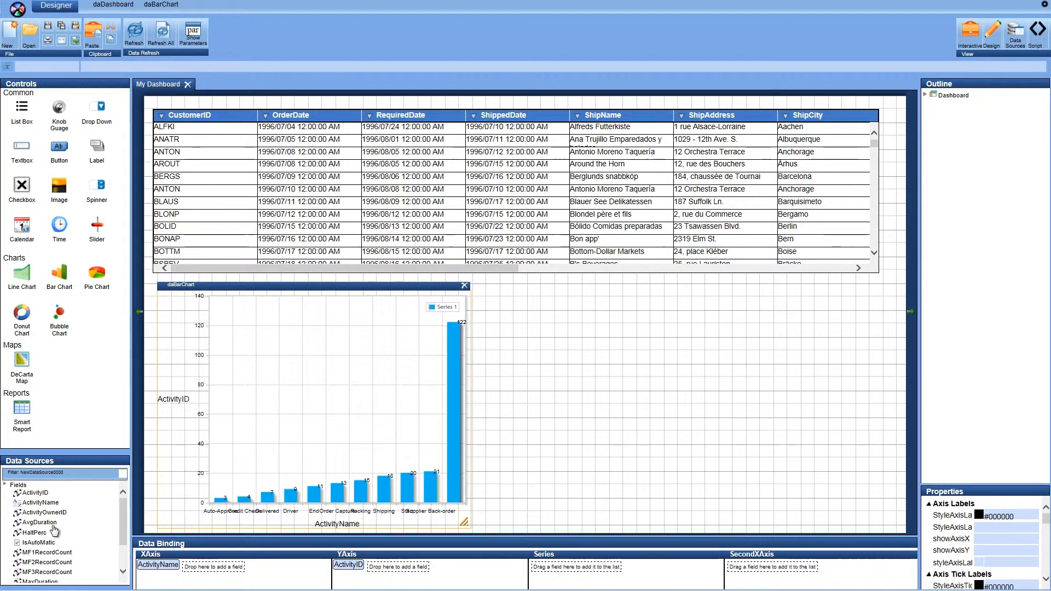
left_click_drag(39, 522, 37, 482)
Add a large pie chart beside the bar chart and bind it to the Activity table.
left_click_drag(106, 280, 487, 286)
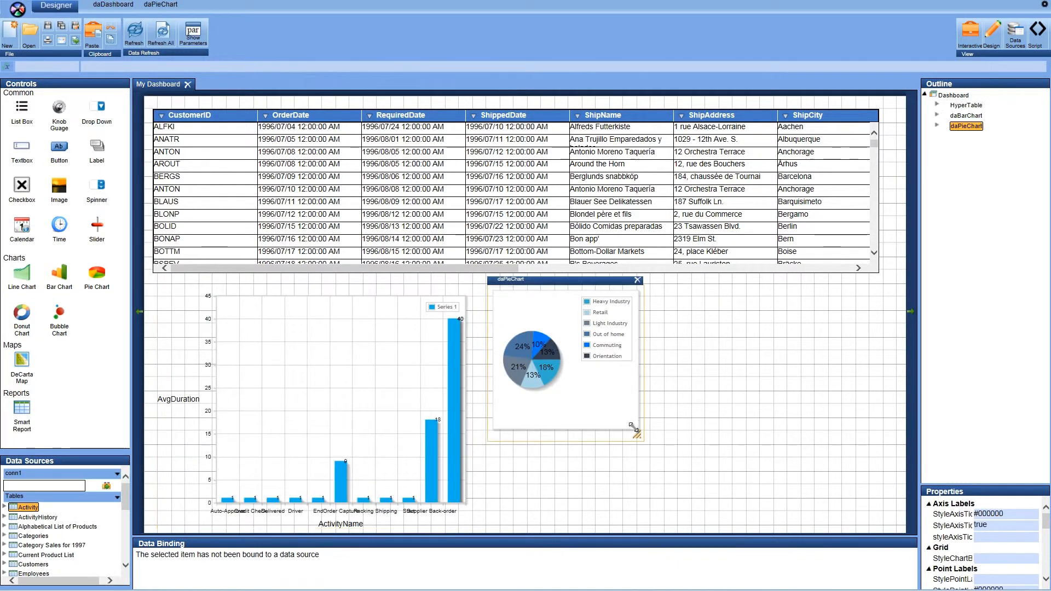
left_click_drag(638, 435, 852, 523)
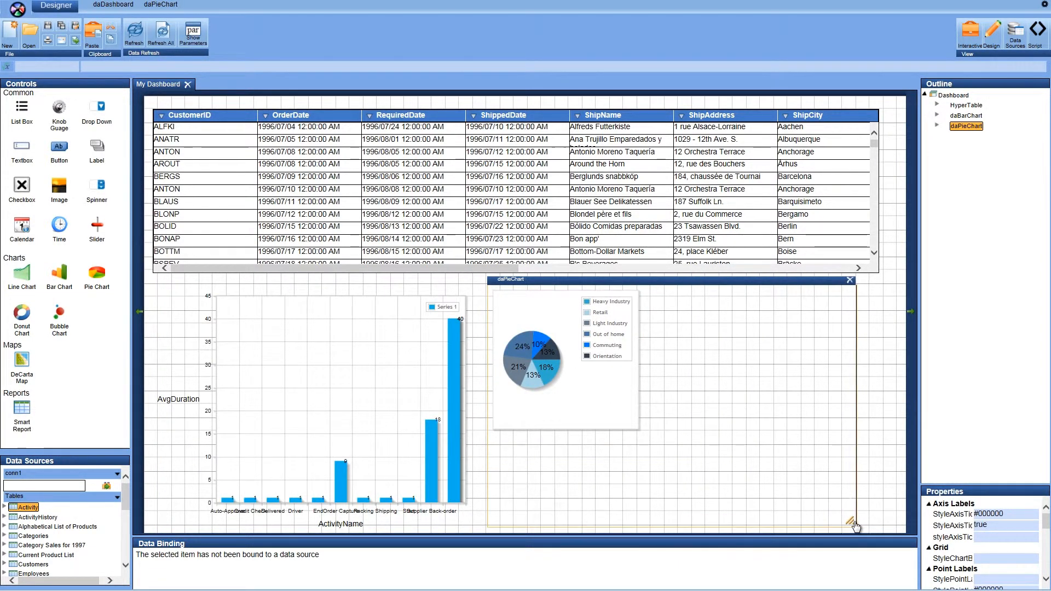
left_click_drag(28, 507, 526, 328)
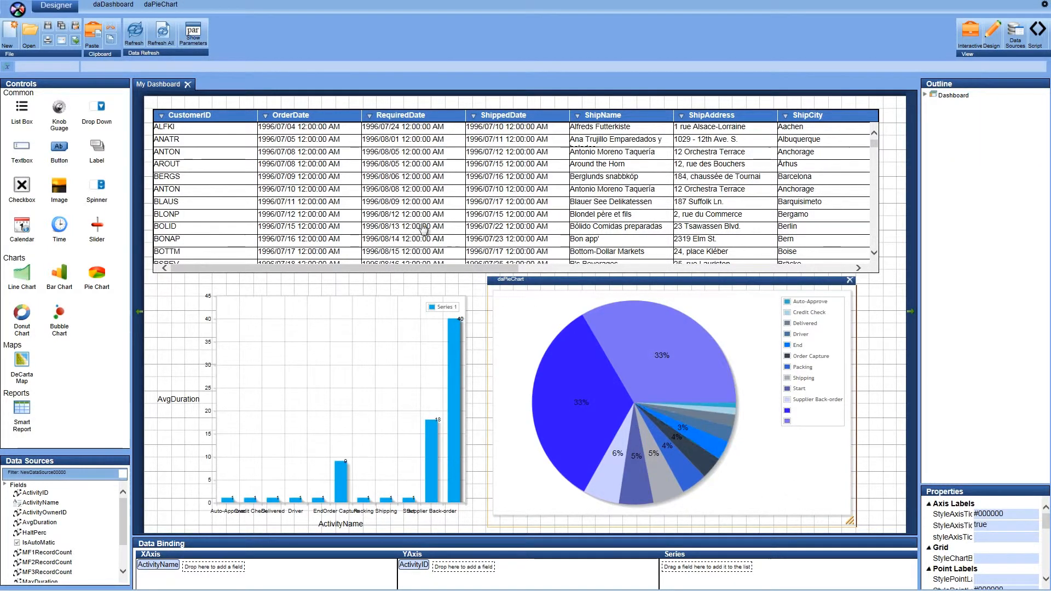
Try switching the pie chart's legend and title display on and off.
left_click(164, 6)
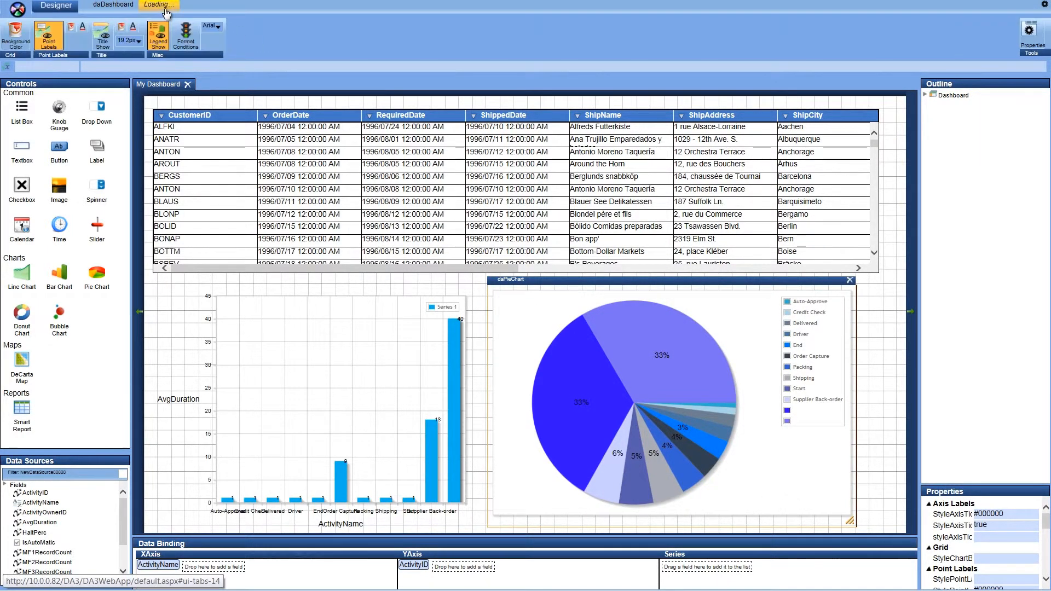
left_click(161, 49)
left_click(161, 48)
left_click(106, 45)
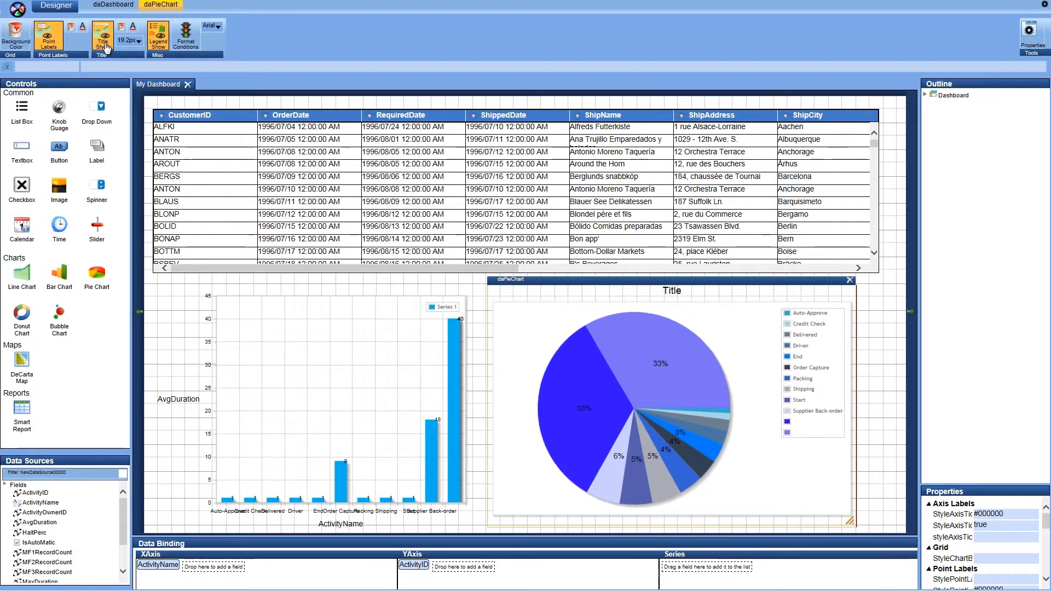
left_click(107, 46)
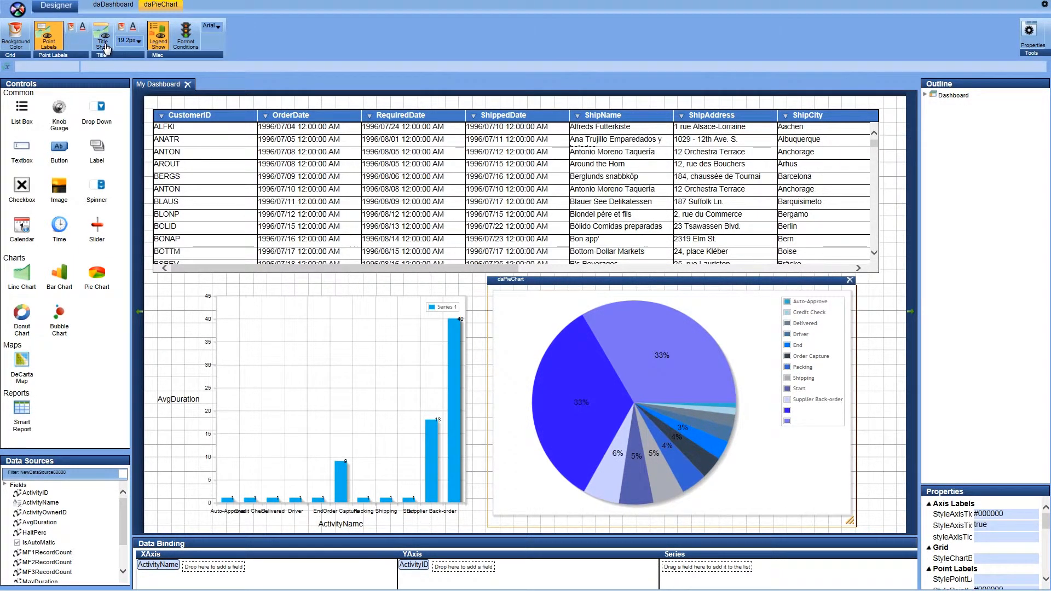
Try a dark olive green background on the dashboard and replace it with a dark teal theme colour.
left_click(232, 120)
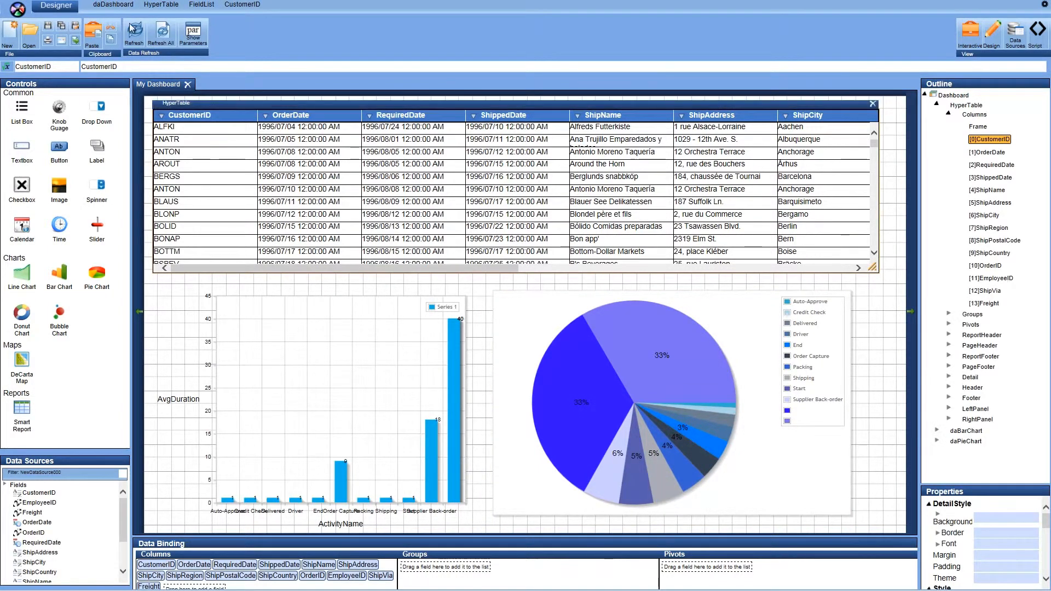
left_click(114, 6)
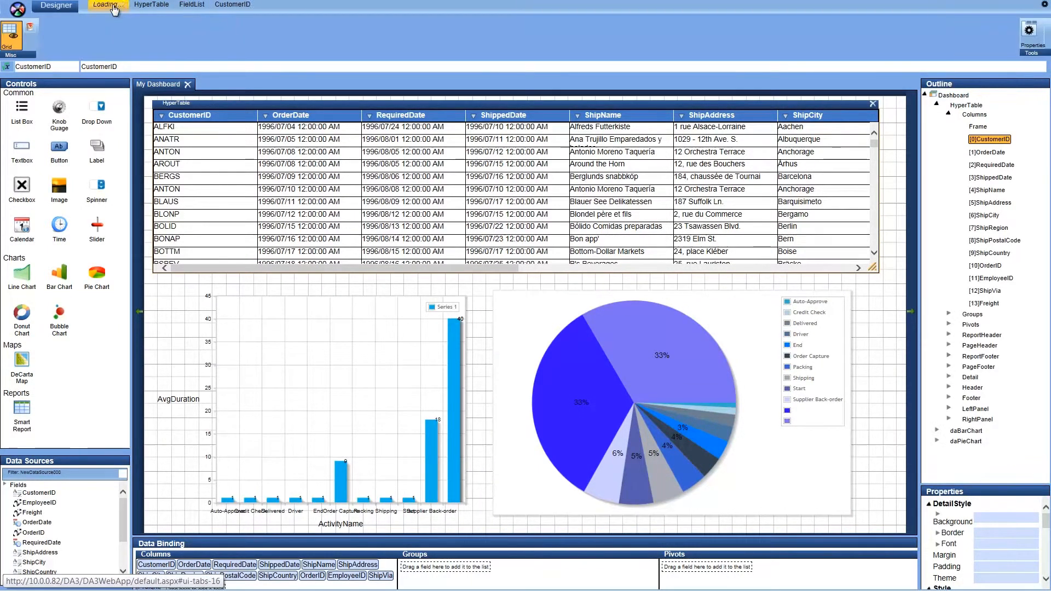
left_click(31, 32)
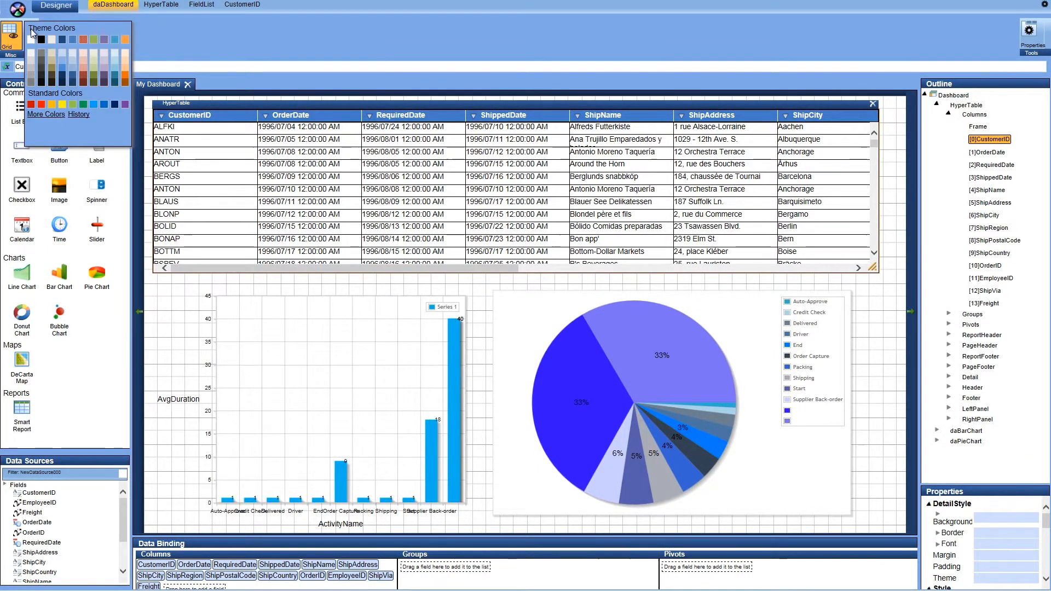
left_click(94, 77)
left_click(30, 27)
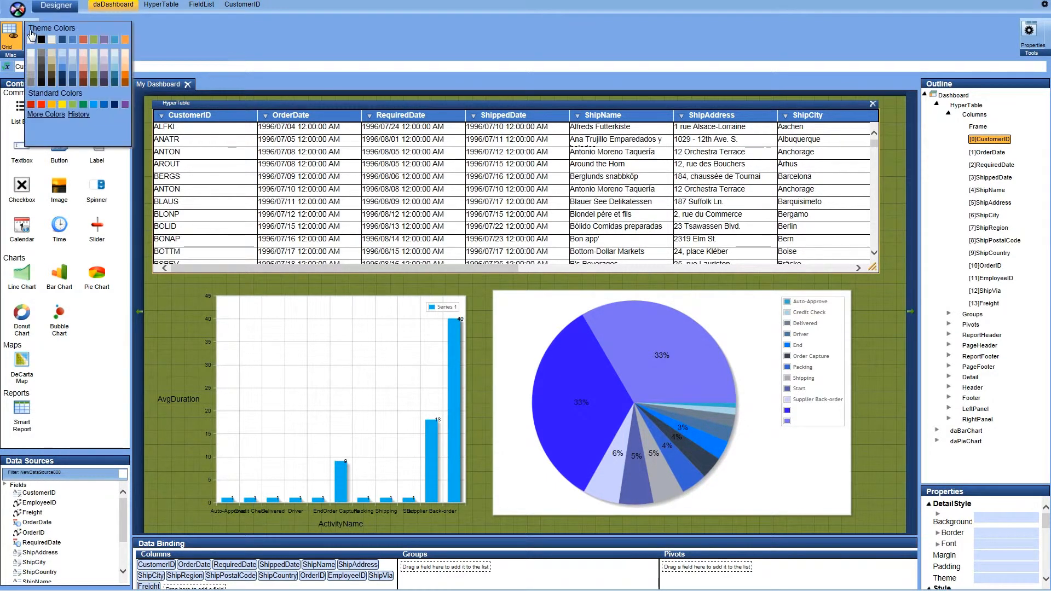
left_click(115, 73)
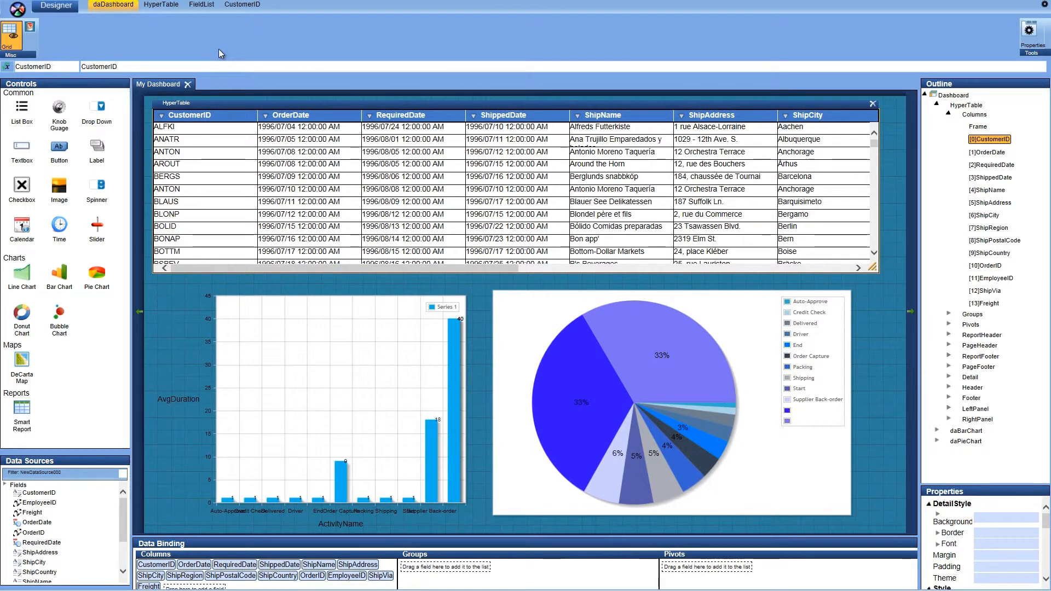
left_click(59, 9)
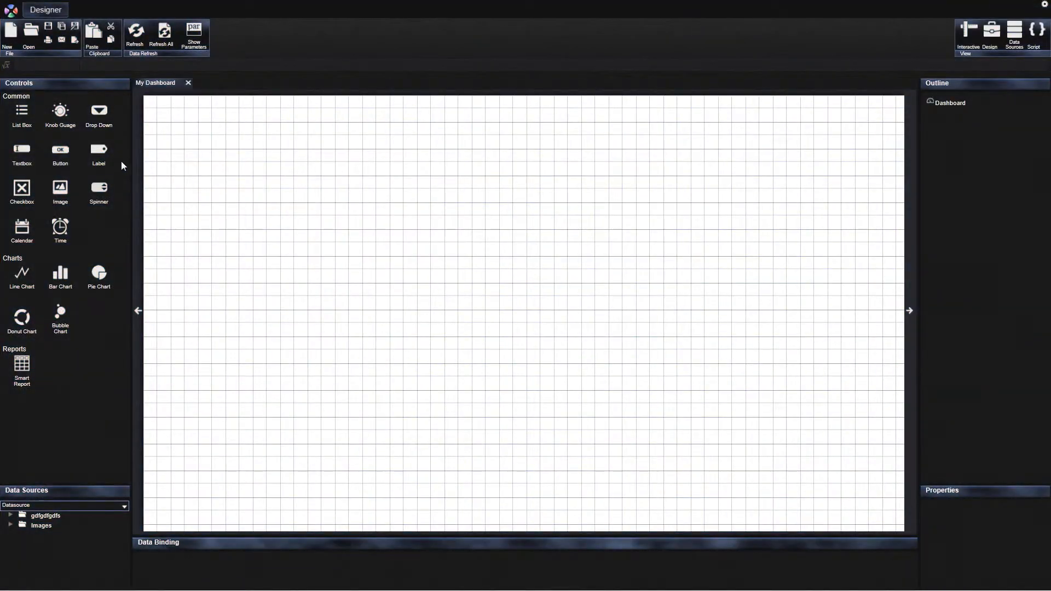
Place a label on the blank dashboard and add a line chart below it, enlarged to fill the area.
left_click_drag(99, 154, 224, 149)
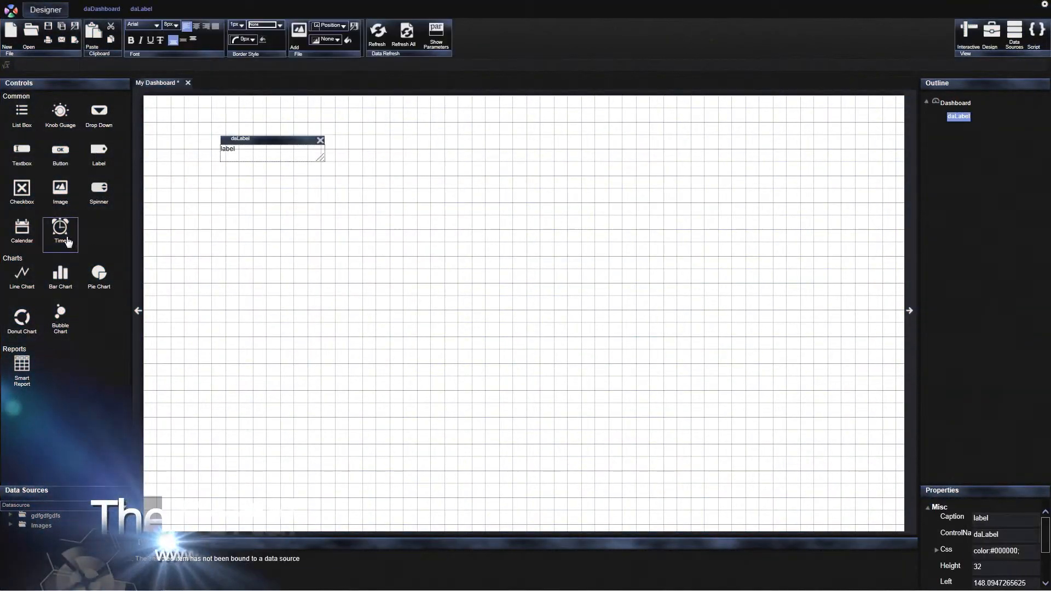
left_click_drag(22, 273, 202, 179)
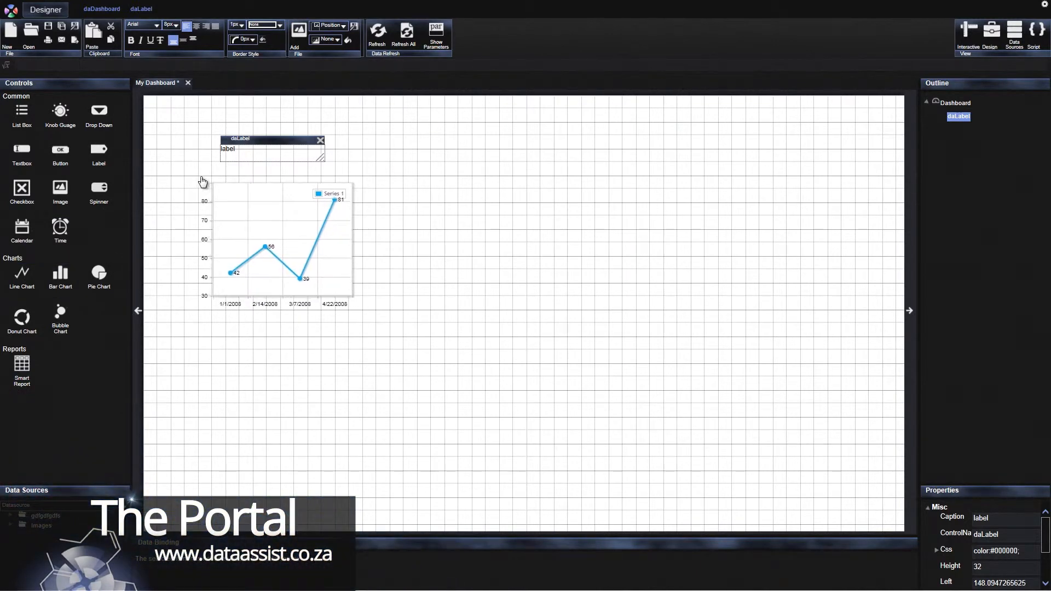
left_click_drag(365, 328, 504, 511)
Add an enlarged donut chart beside the line chart and a widened pie chart below the donut.
left_click_drag(22, 316, 629, 163)
mouse_move(740, 259)
left_mouse_down()
mouse_move(805, 347)
mouse_move(873, 376)
left_mouse_up()
left_click_drag(97, 277, 631, 387)
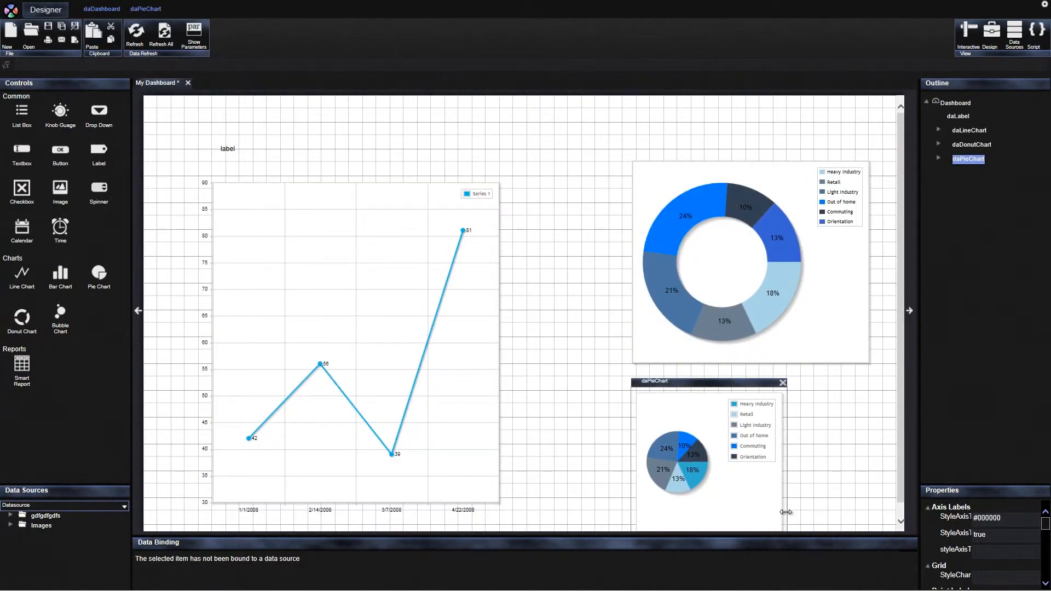
left_click_drag(789, 510, 876, 504)
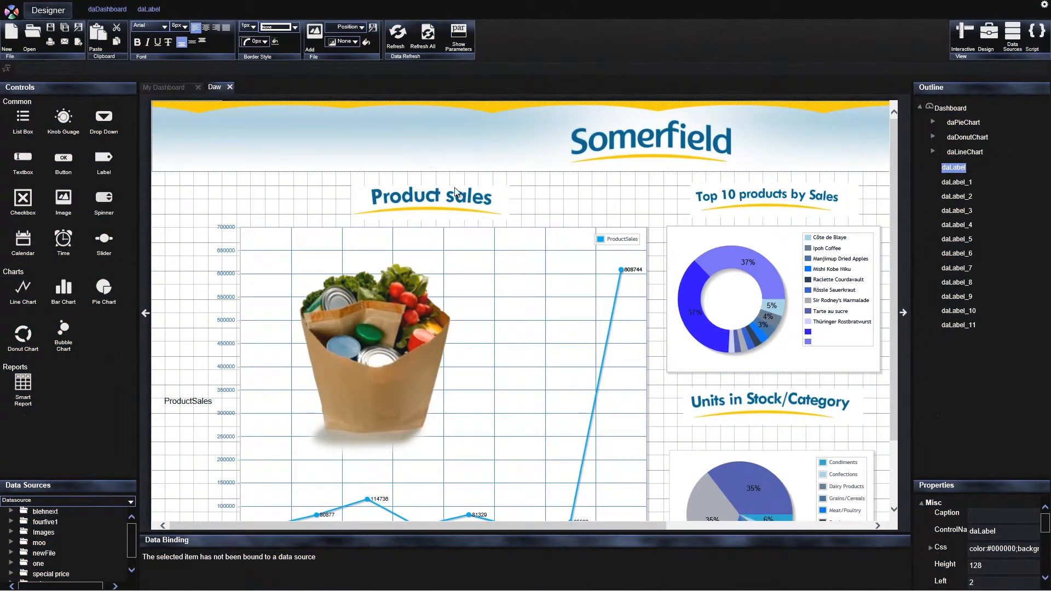
Examine the Product sales label, the line chart and the donut chart of the Somerfield dashboard.
left_click(462, 199)
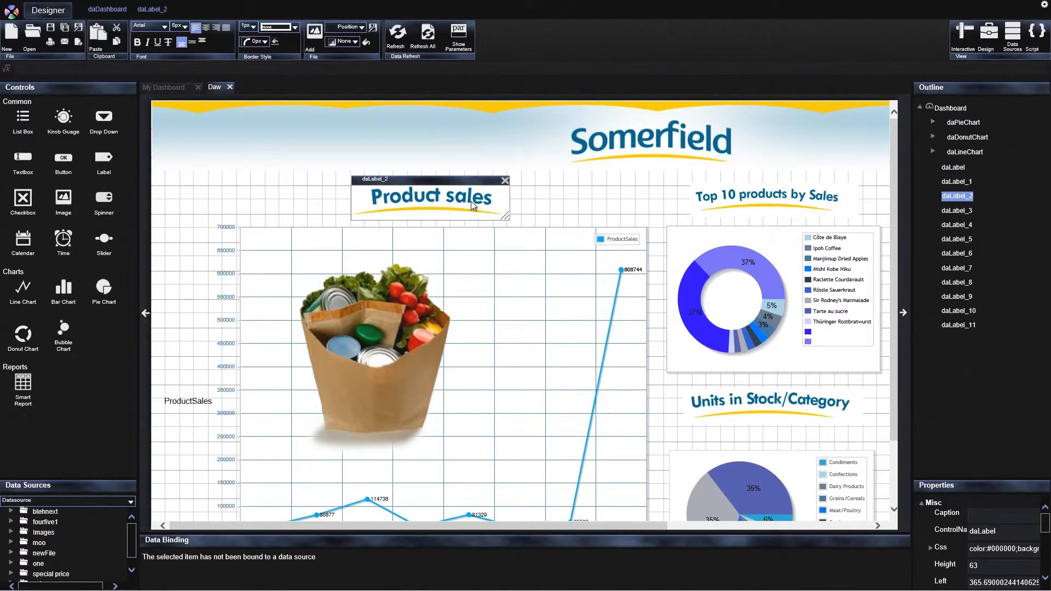
left_click(569, 281)
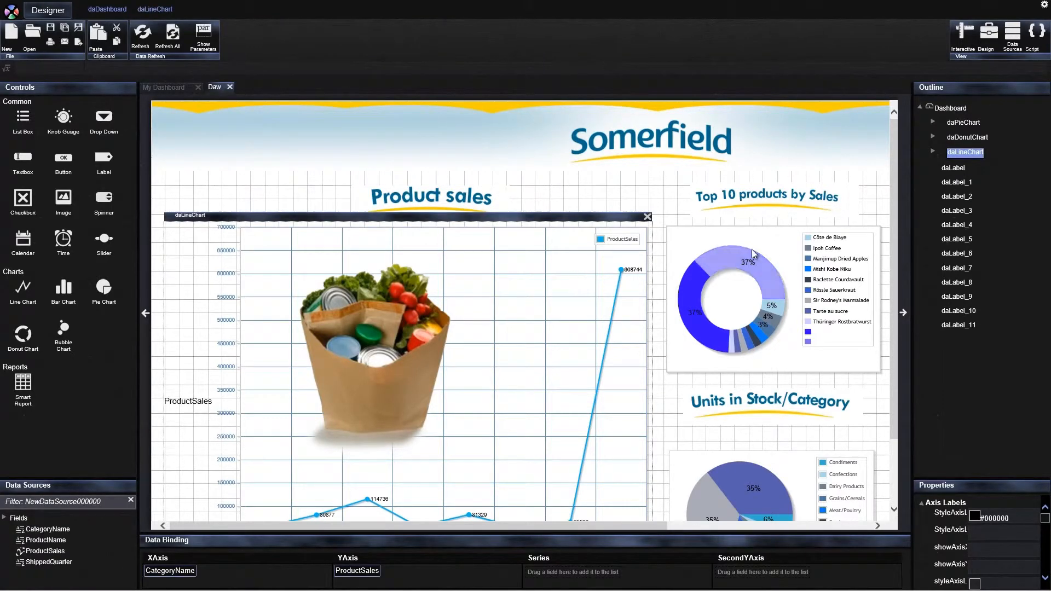
left_click(780, 246)
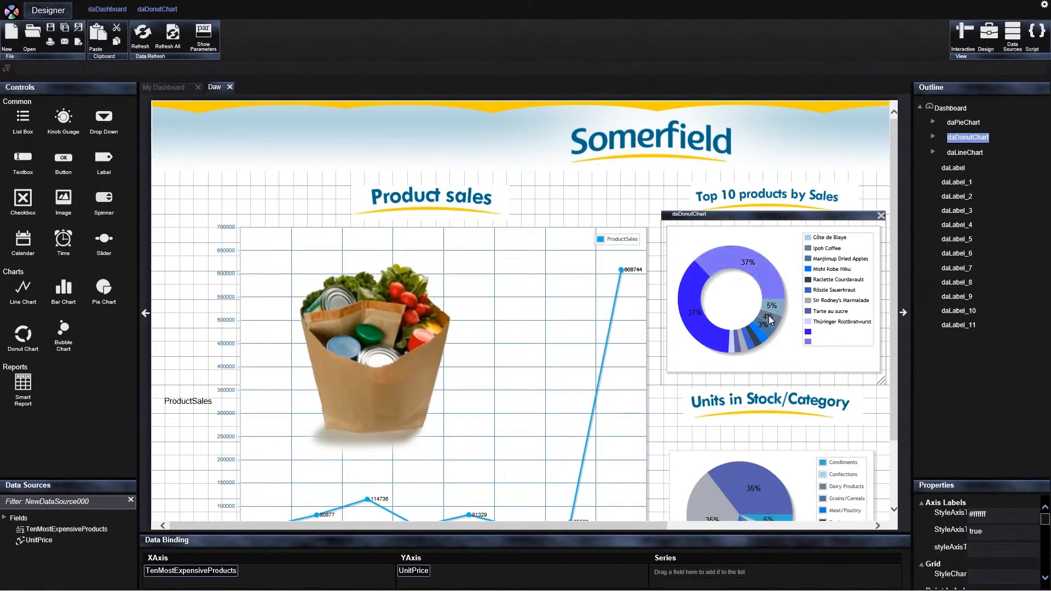
Open the existing myportat portal file from the DataAssist project for editing.
mouse_move(642, 526)
left_mouse_down()
mouse_move(785, 529)
mouse_move(626, 524)
left_mouse_up()
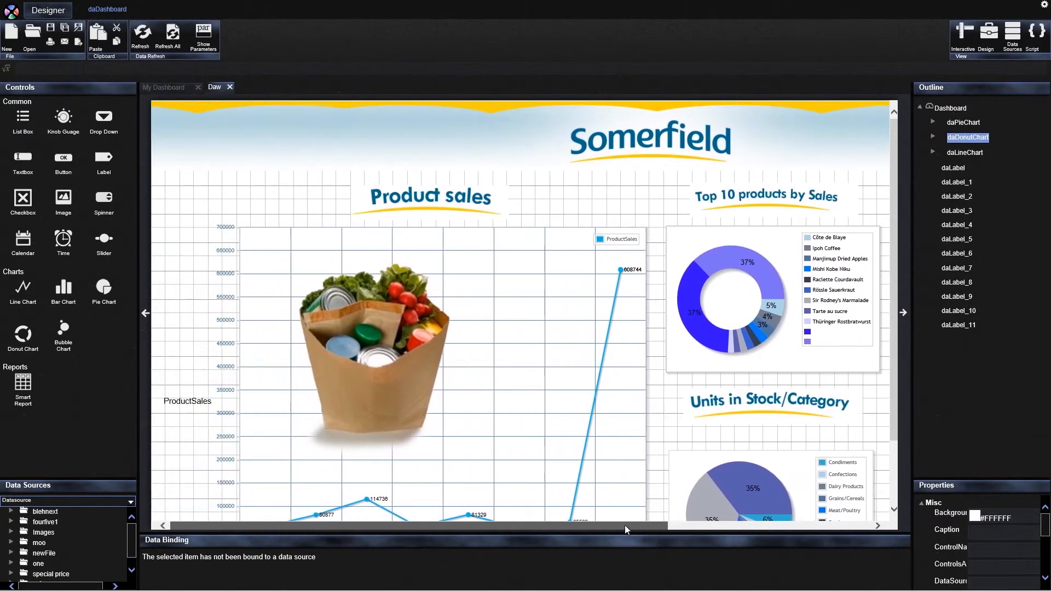
left_click(33, 42)
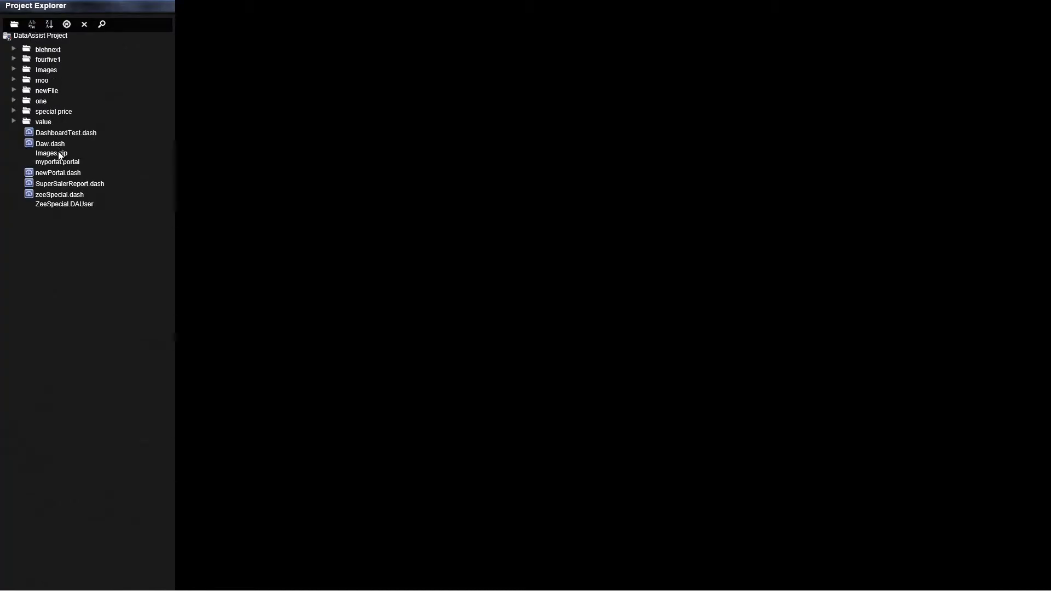
left_click(420, 35)
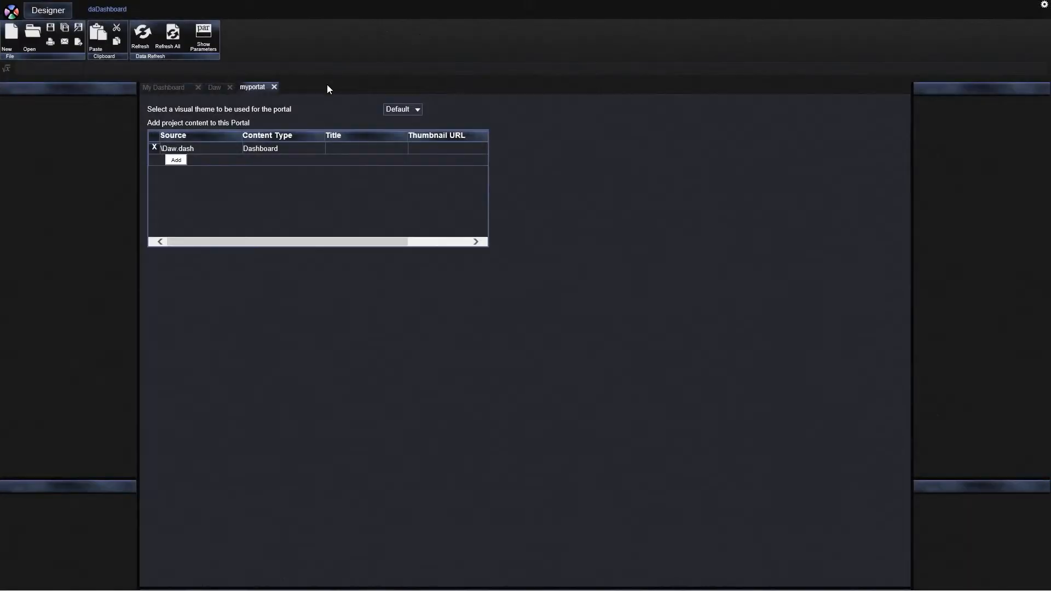
Choose Daw.dash from the project files as the source of the portal's first content row.
left_click(236, 154)
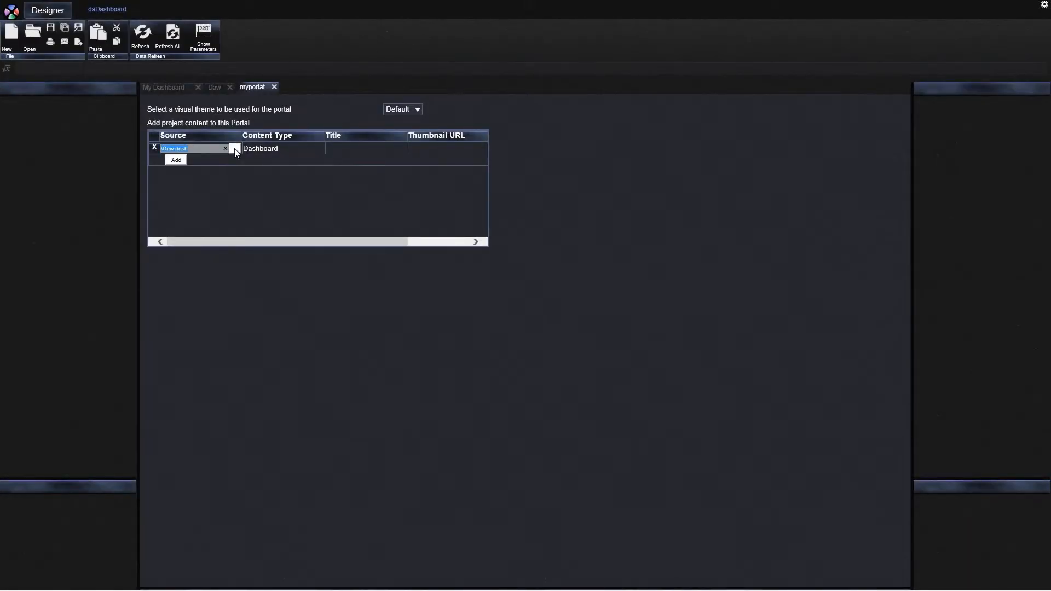
left_click(235, 150)
left_click_drag(677, 274, 676, 308)
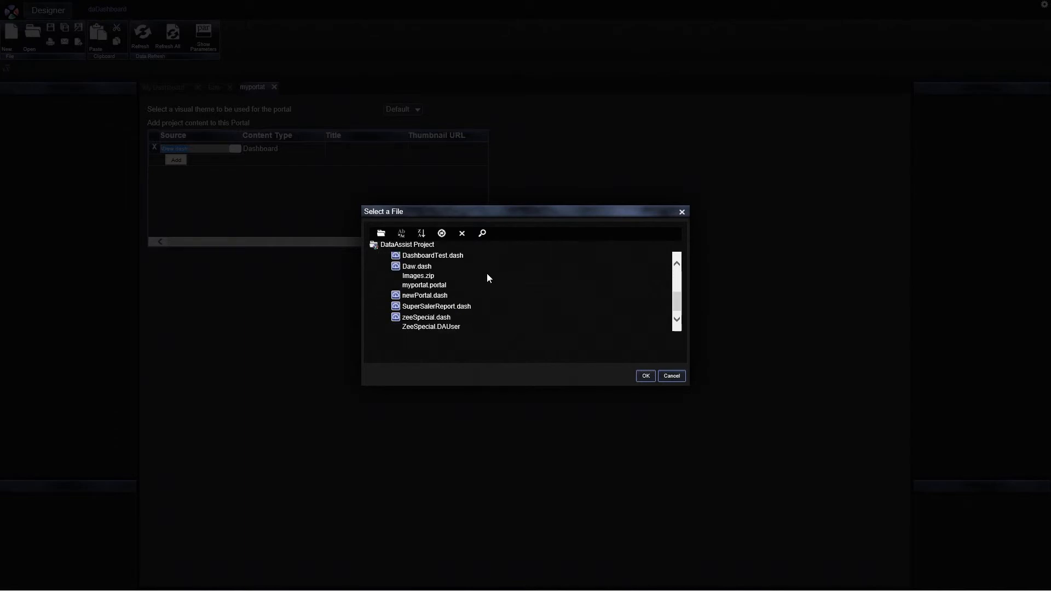
left_click(417, 267)
left_click(646, 377)
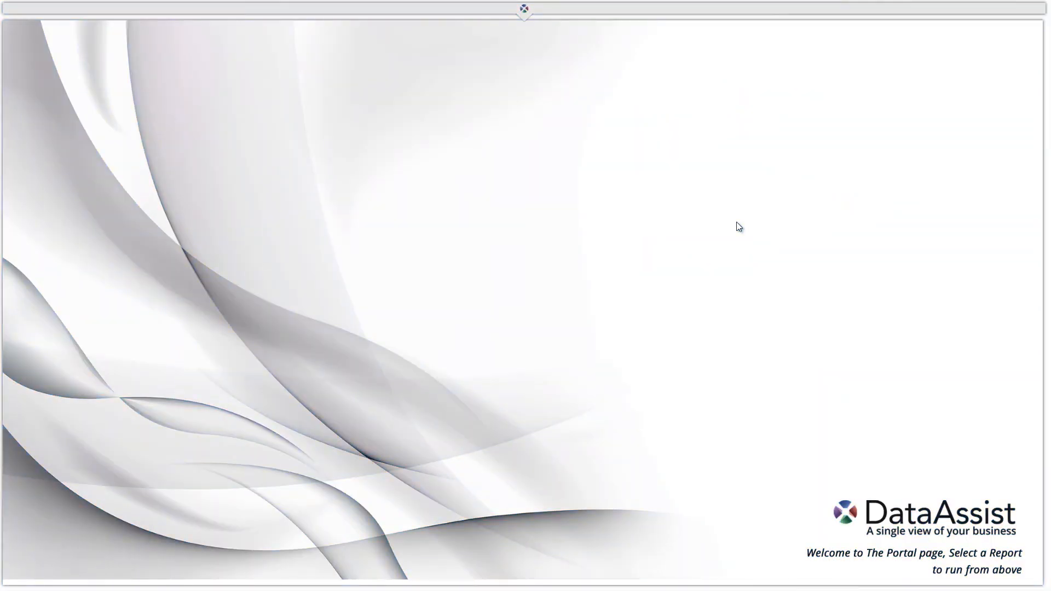
Expand the report selector on the running portal page and run the Daw dashboard.
left_click(524, 11)
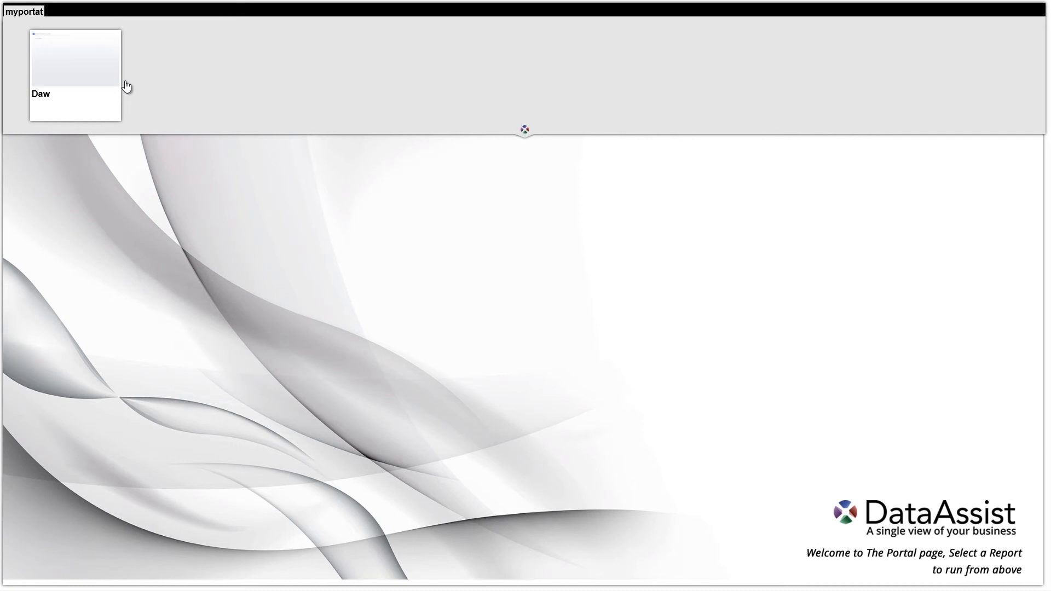
left_click(101, 87)
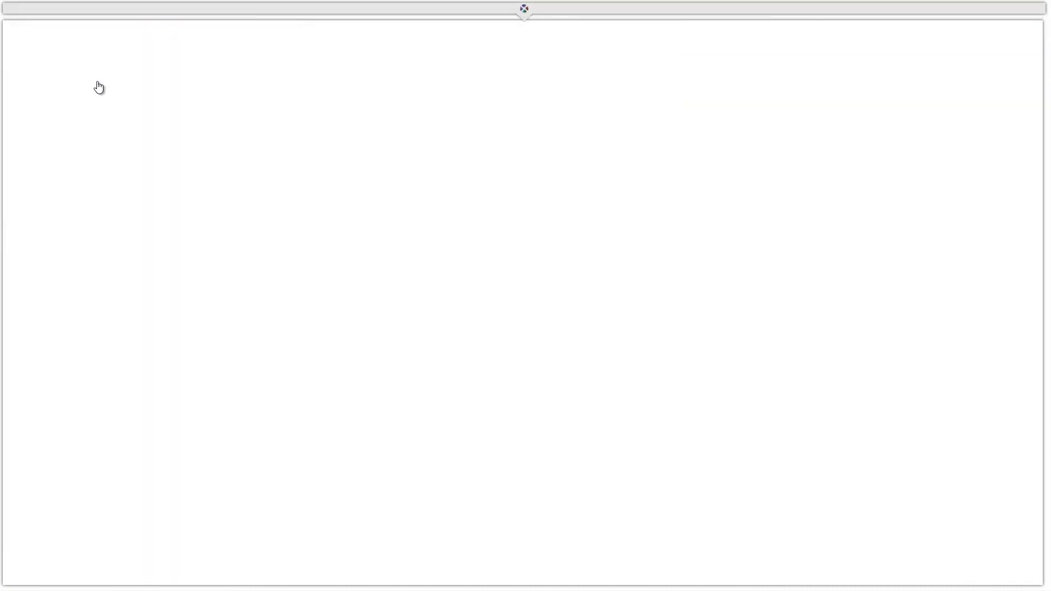